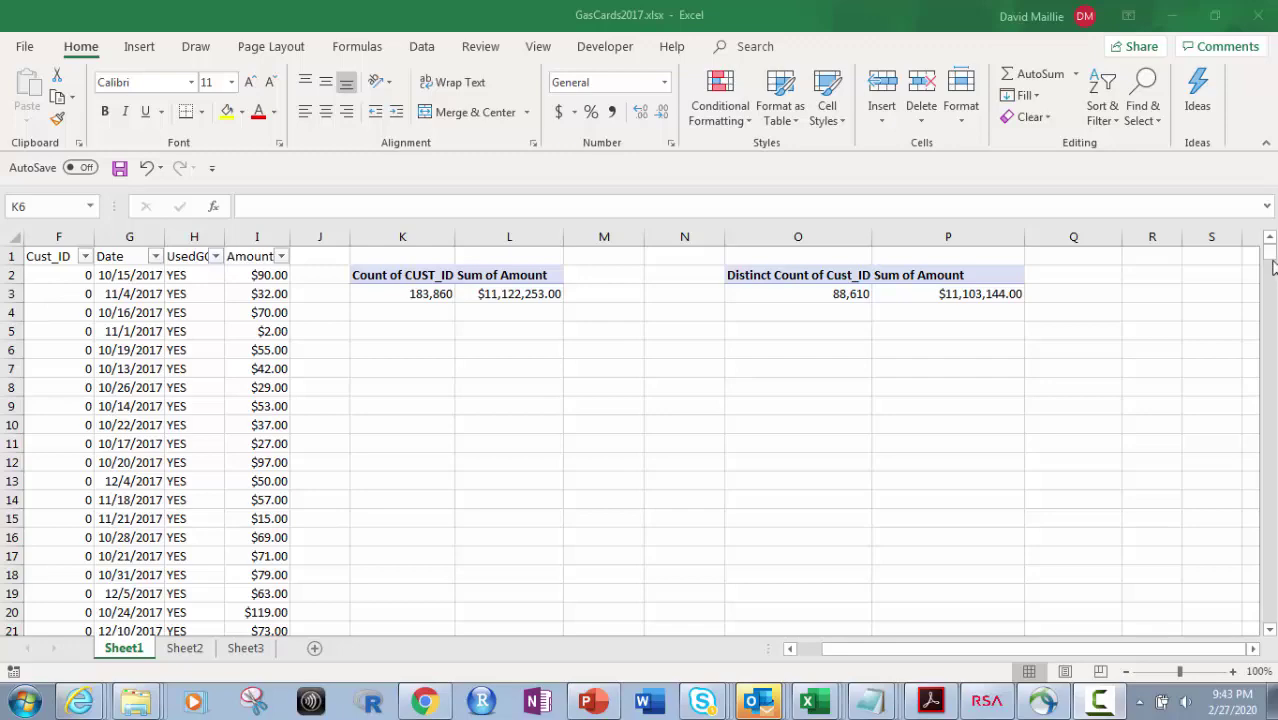
Insert a PivotTable from columns F to I of Sheet1, placed on the existing worksheet at cell K6
drag(1272, 258, 1235, 642)
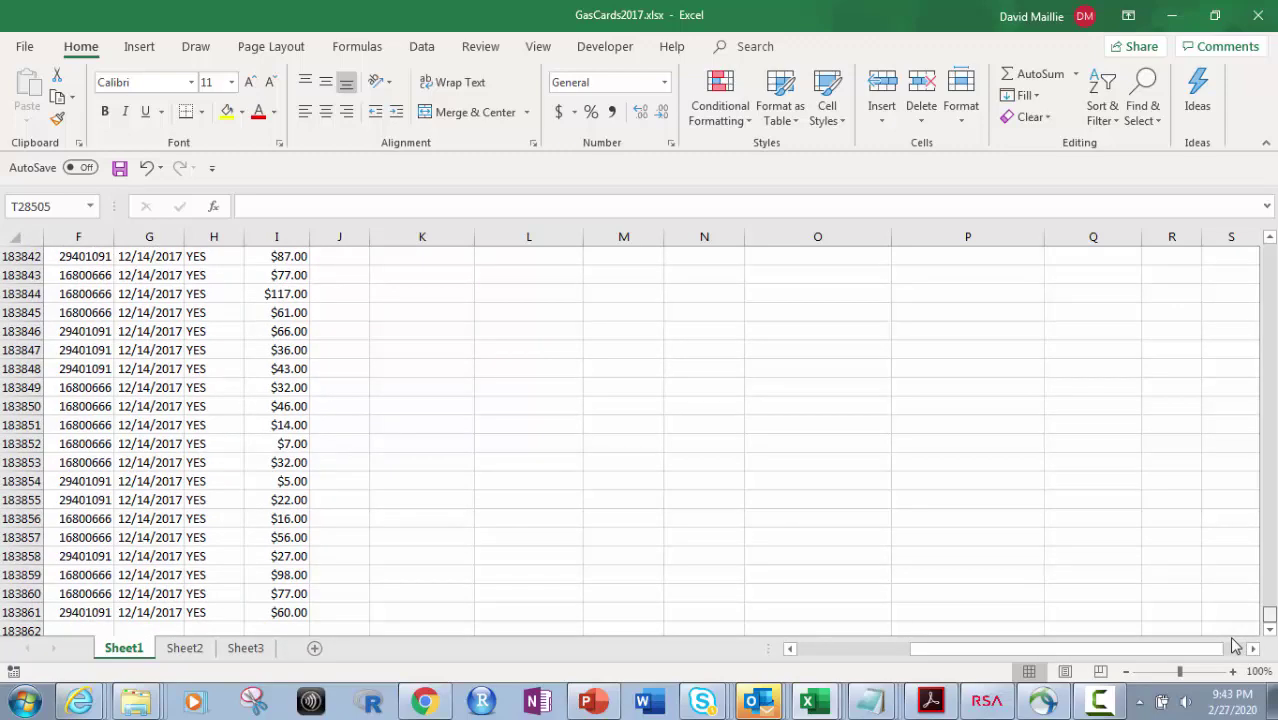
drag(1270, 614, 1268, 248)
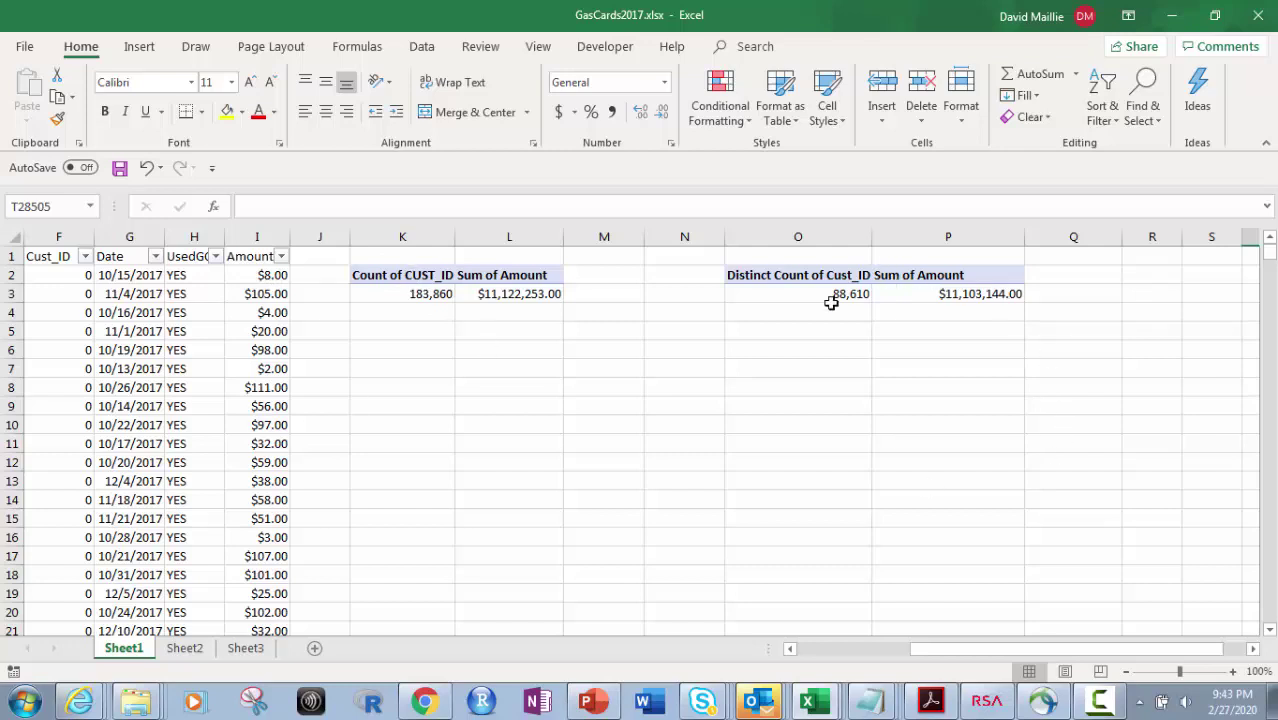
mouse_move(831, 297)
click(403, 349)
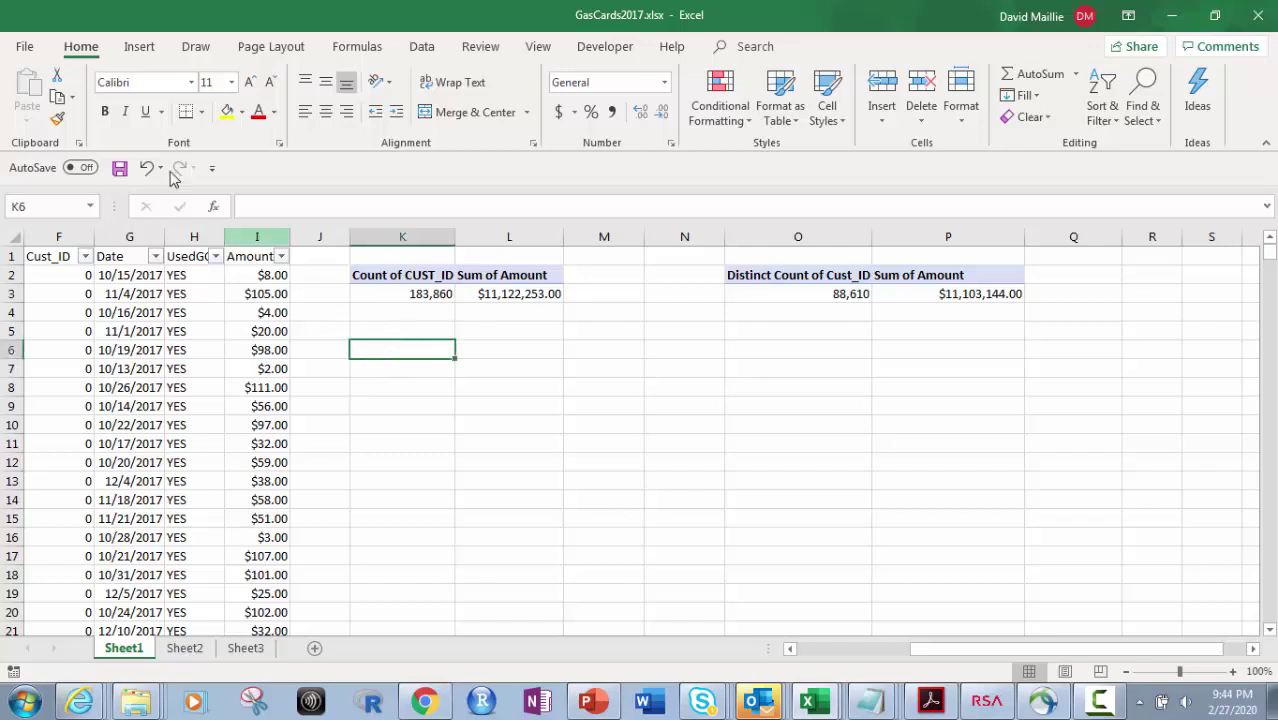
click(139, 46)
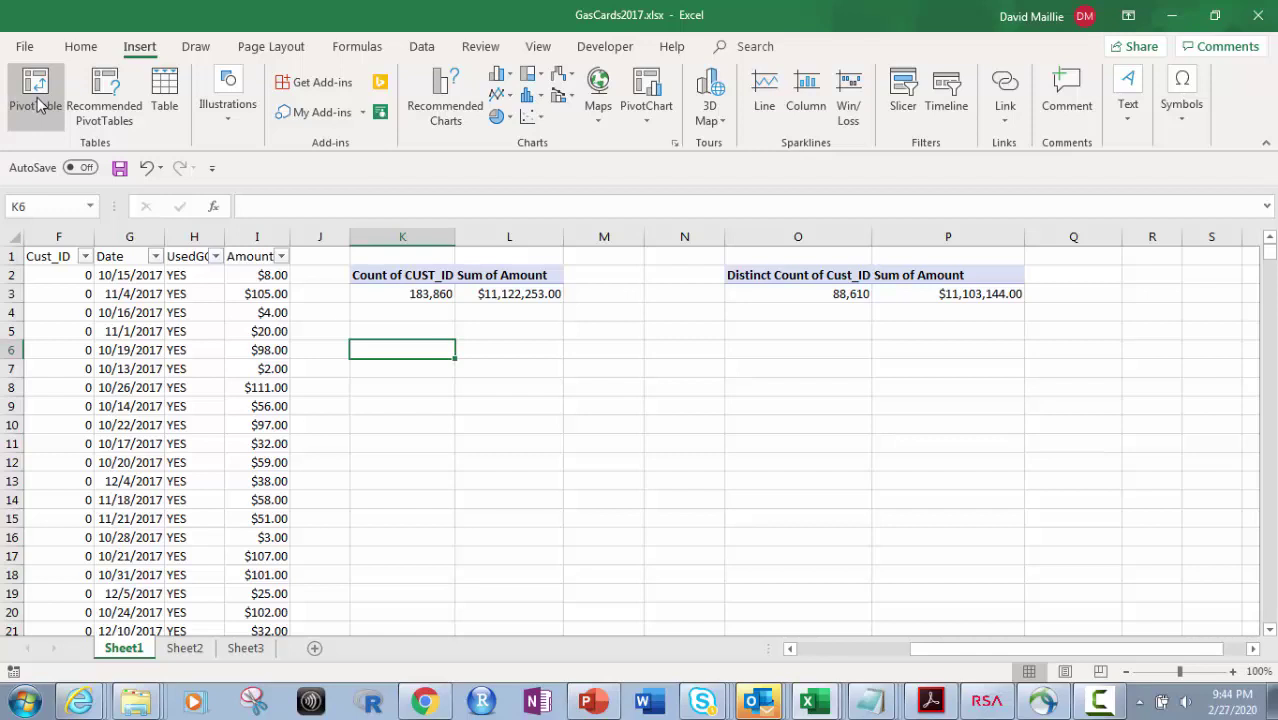
click(35, 92)
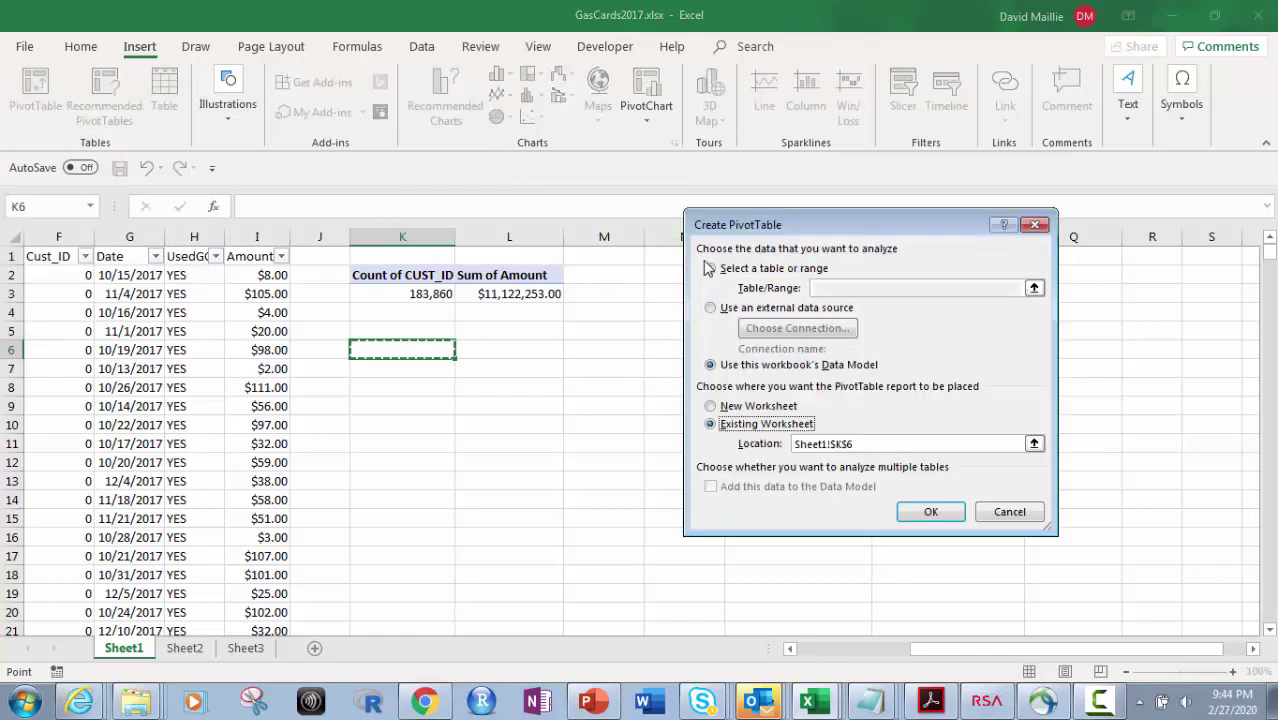
click(709, 269)
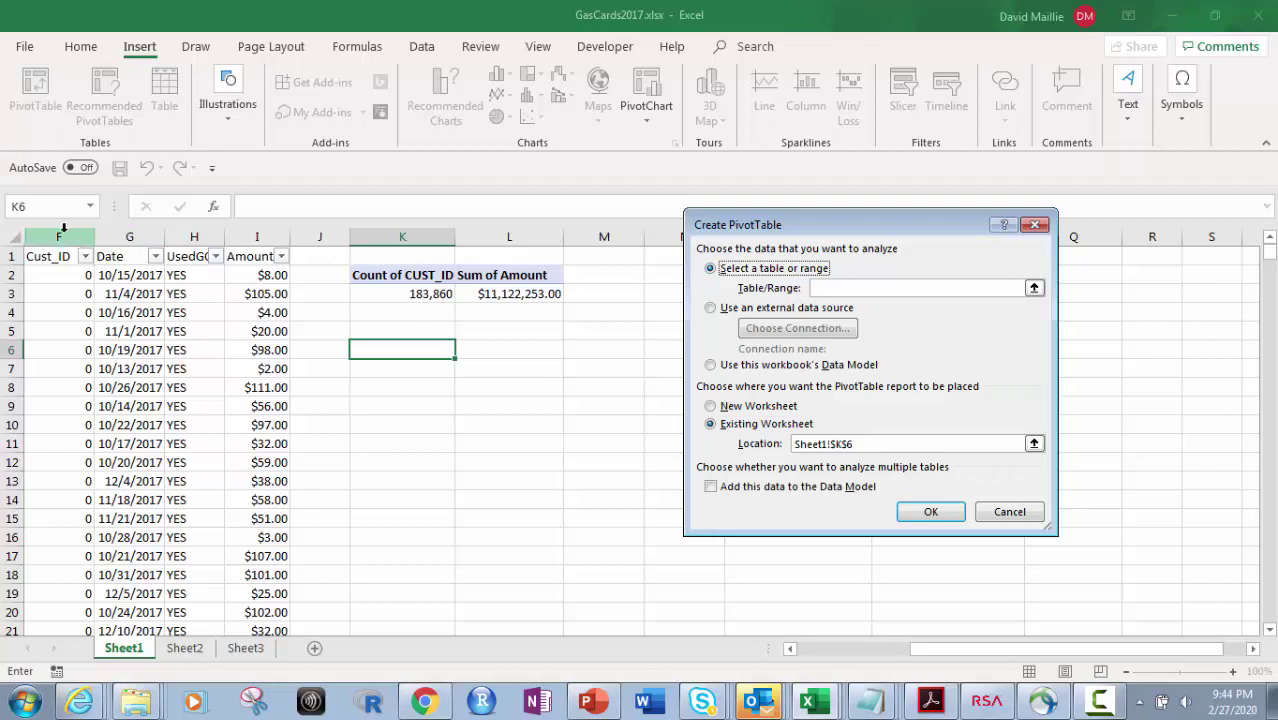
drag(59, 236, 257, 236)
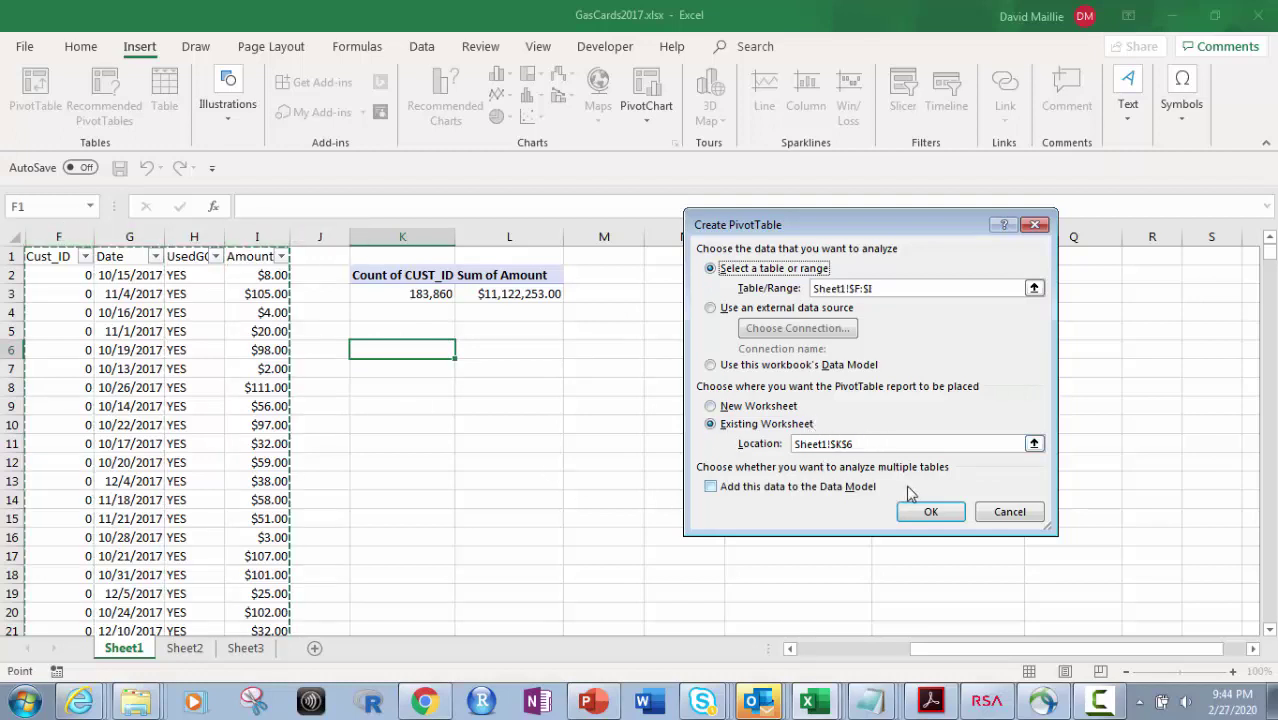
click(930, 512)
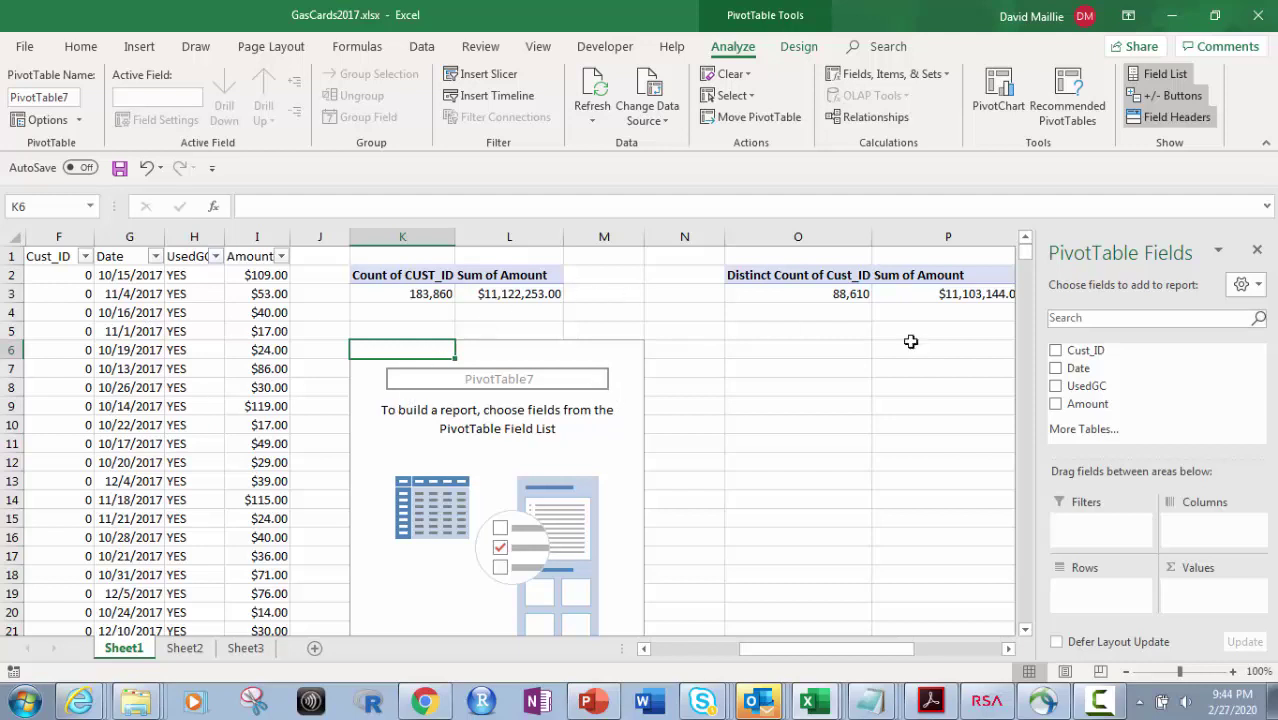
Add Cust_ID to the values of the new PivotTable at K6 and summarize it by Count
click(410, 276)
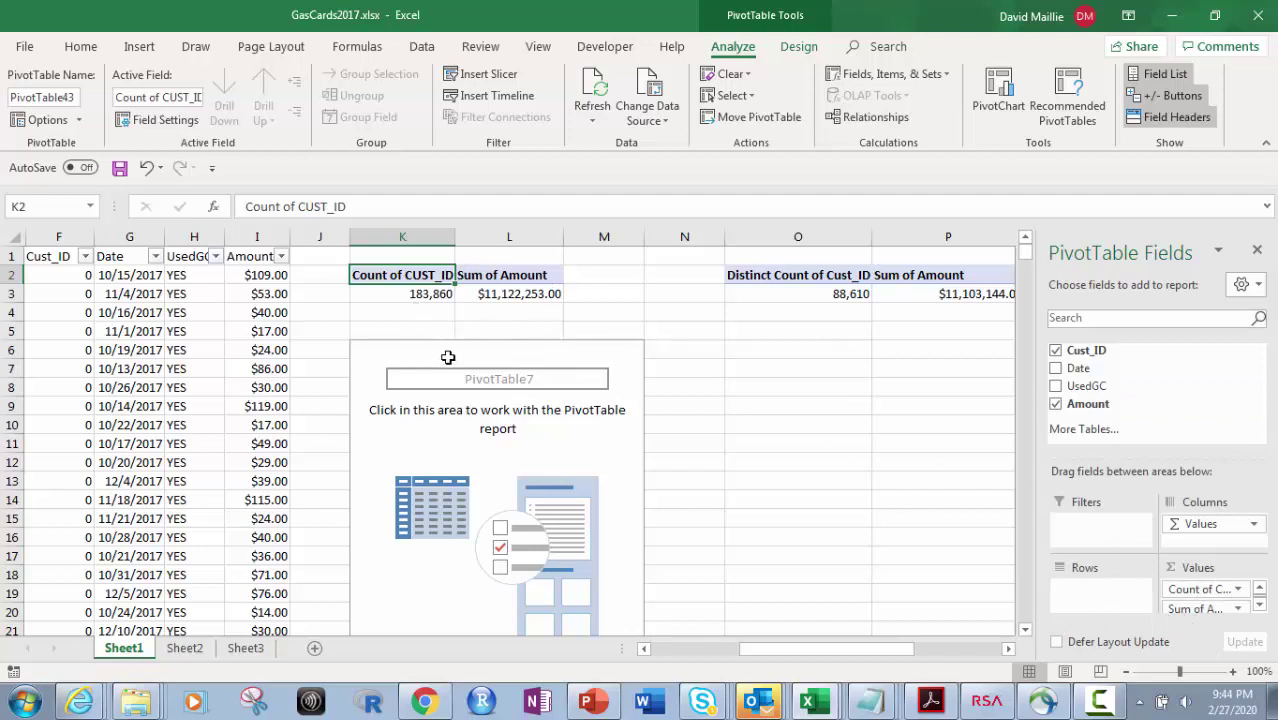
click(400, 350)
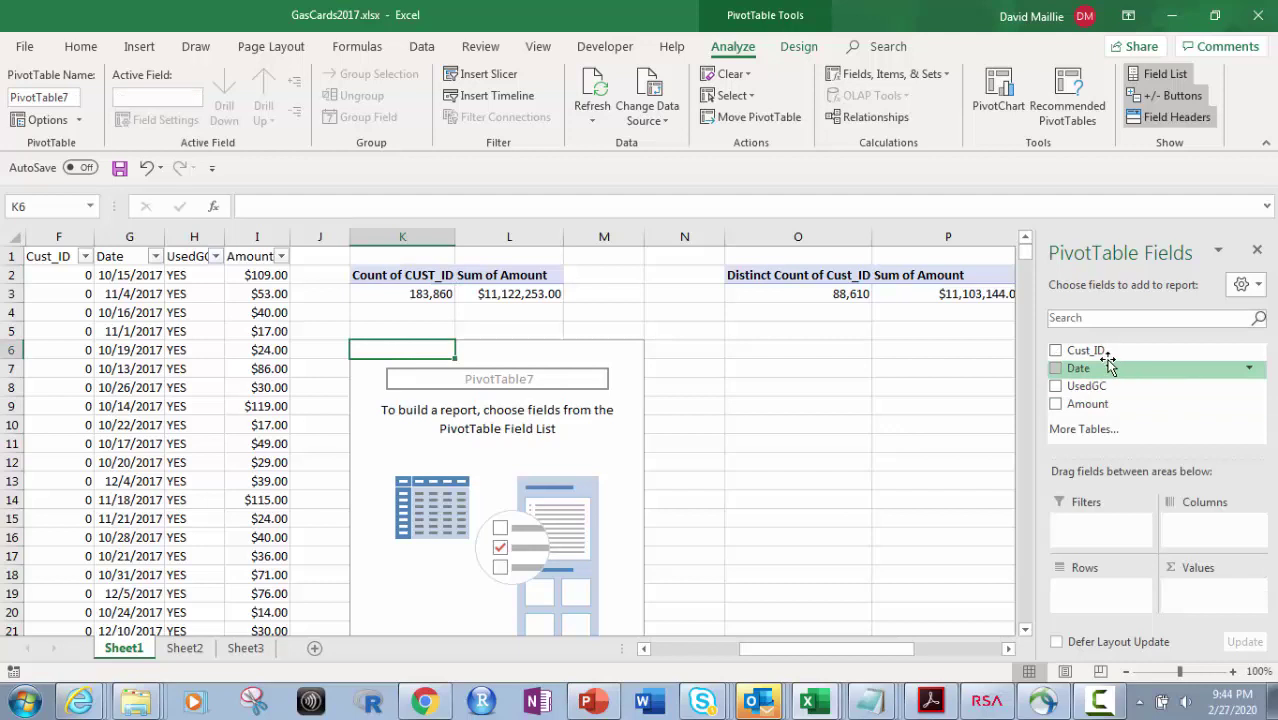
drag(1088, 357, 1198, 594)
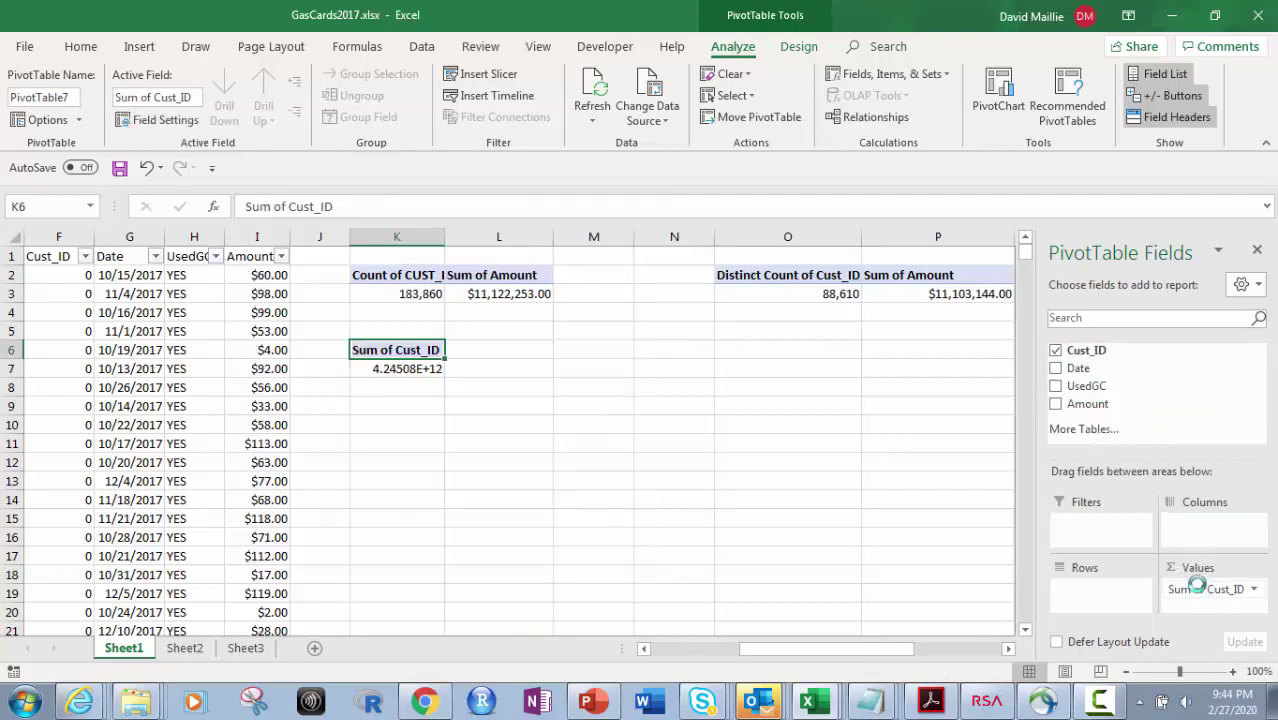
click(1256, 590)
click(1186, 567)
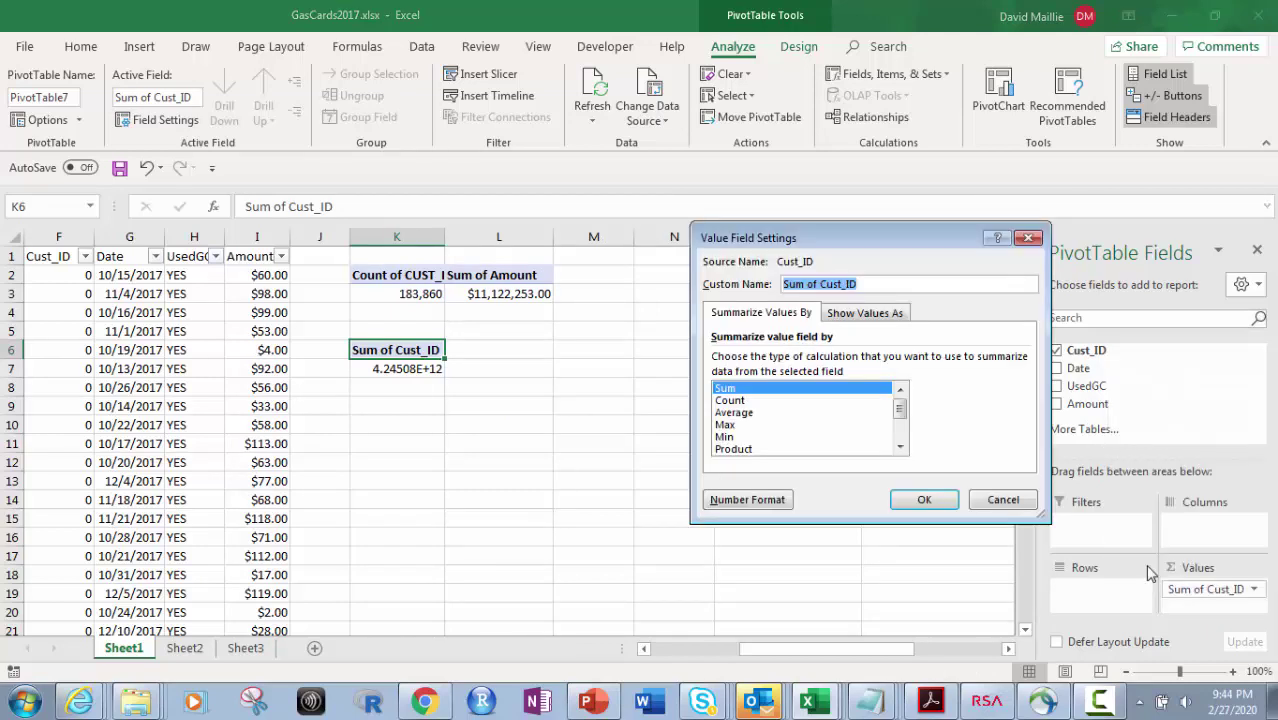
click(742, 401)
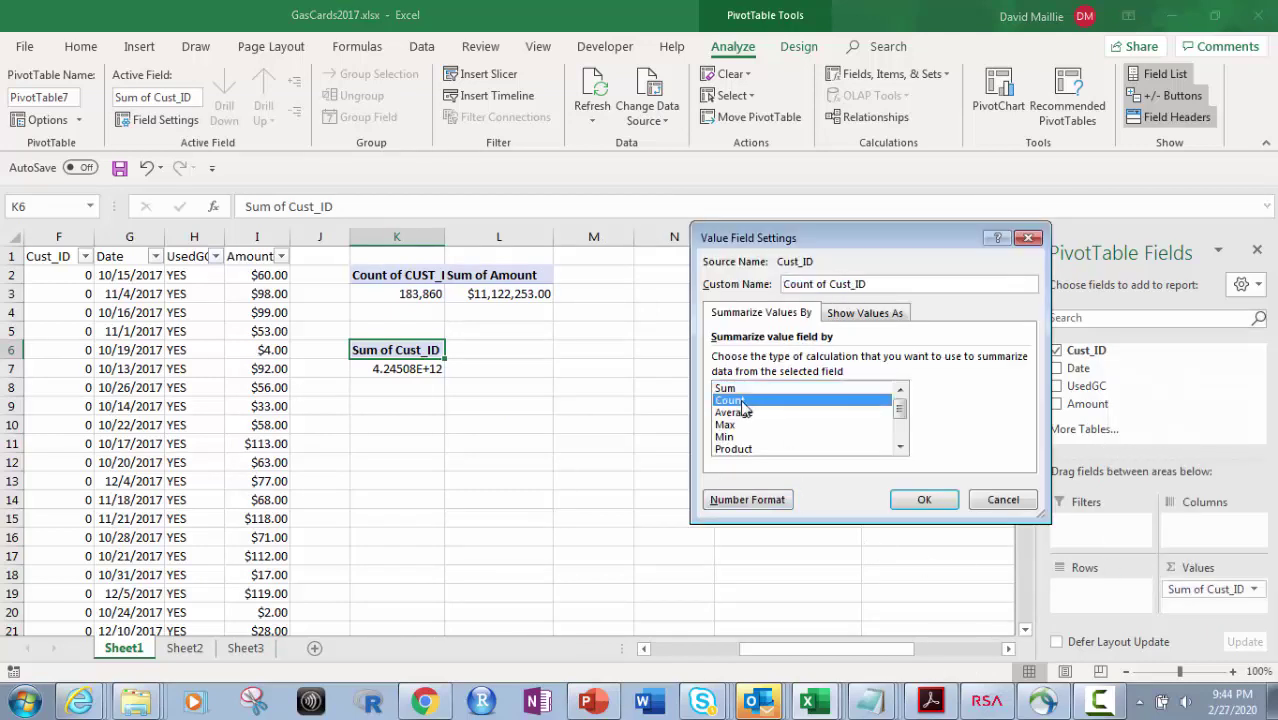
click(925, 500)
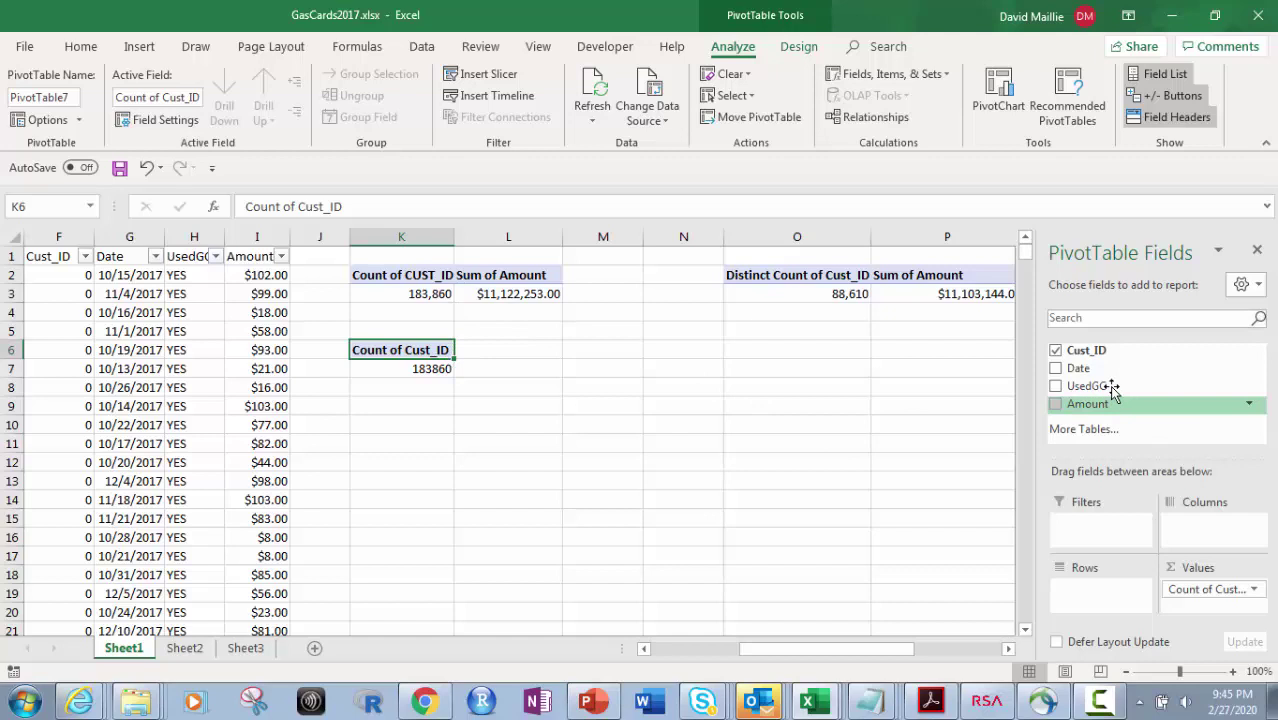
Add Amount to the PivotTable's values and format its sum in cell L7 as Currency
drag(1100, 403, 1210, 627)
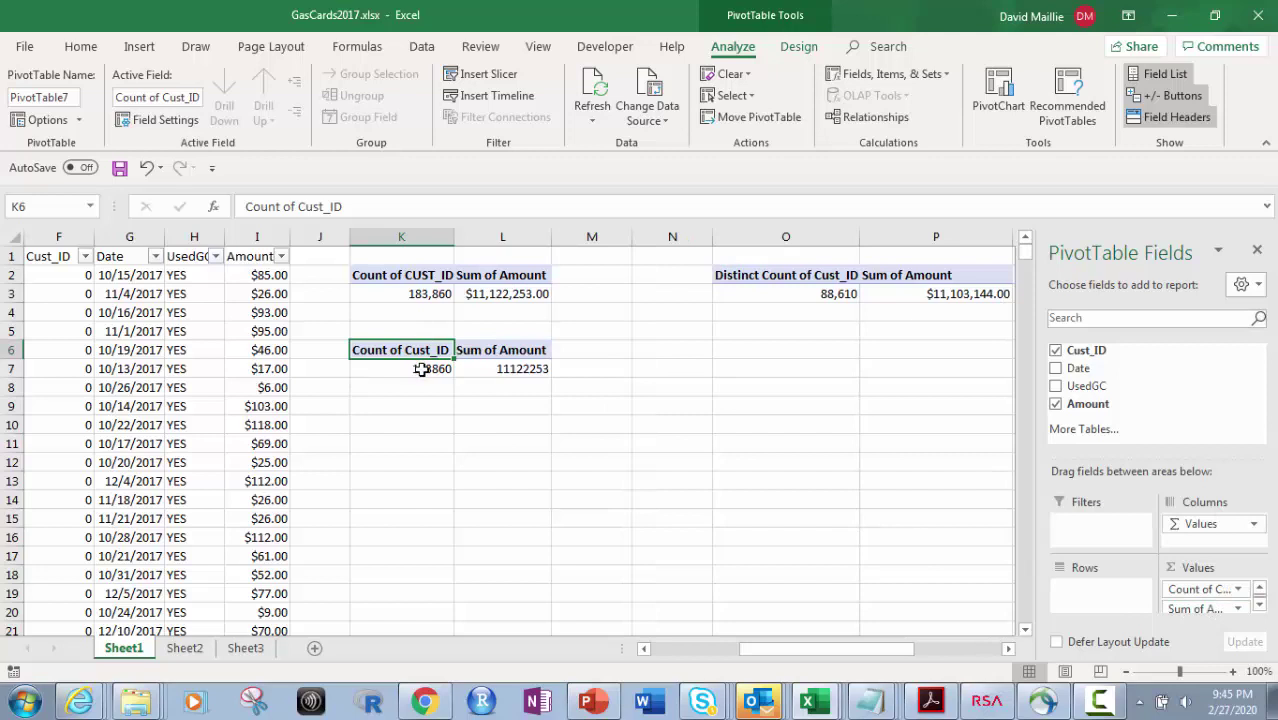
click(491, 366)
right_click(492, 368)
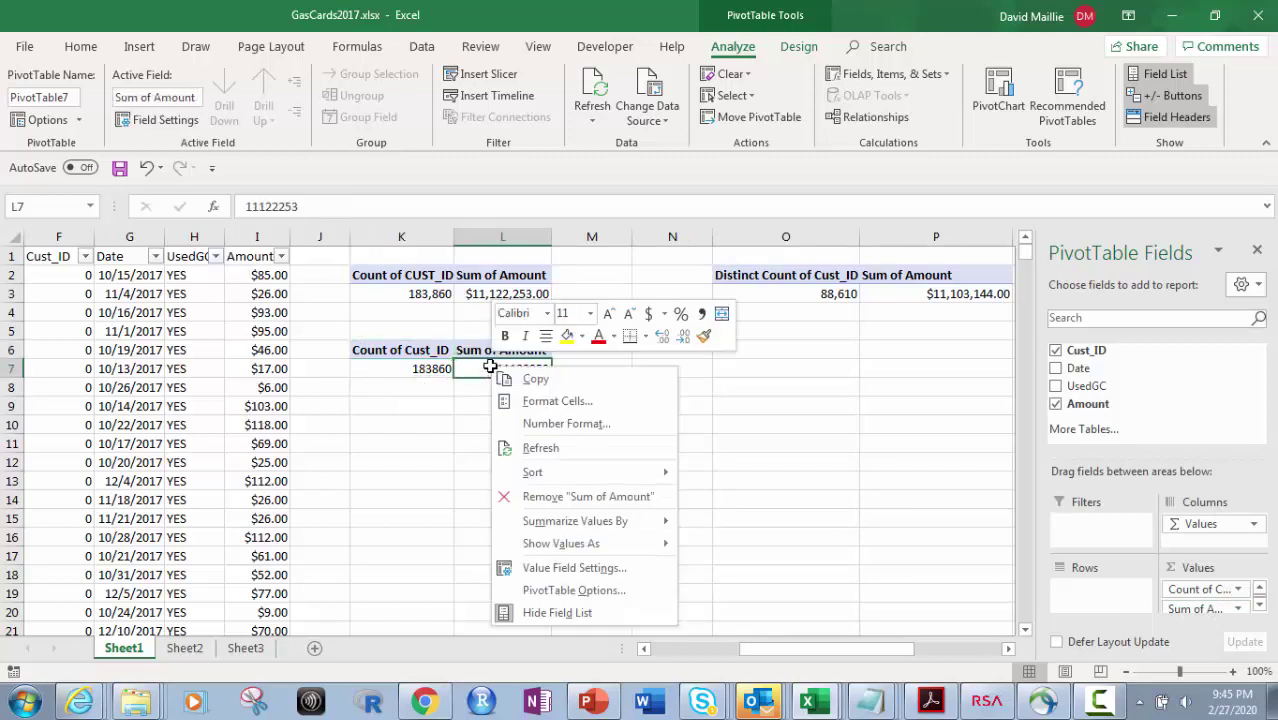
click(529, 402)
click(320, 272)
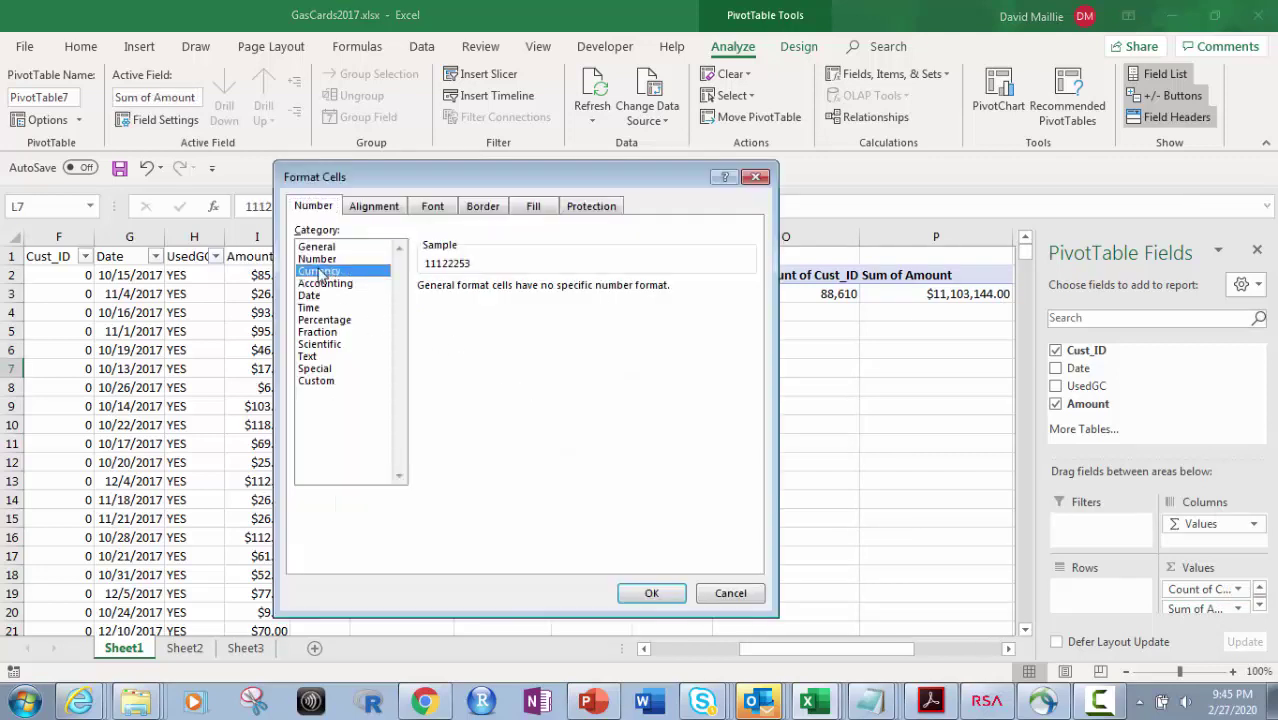
click(651, 593)
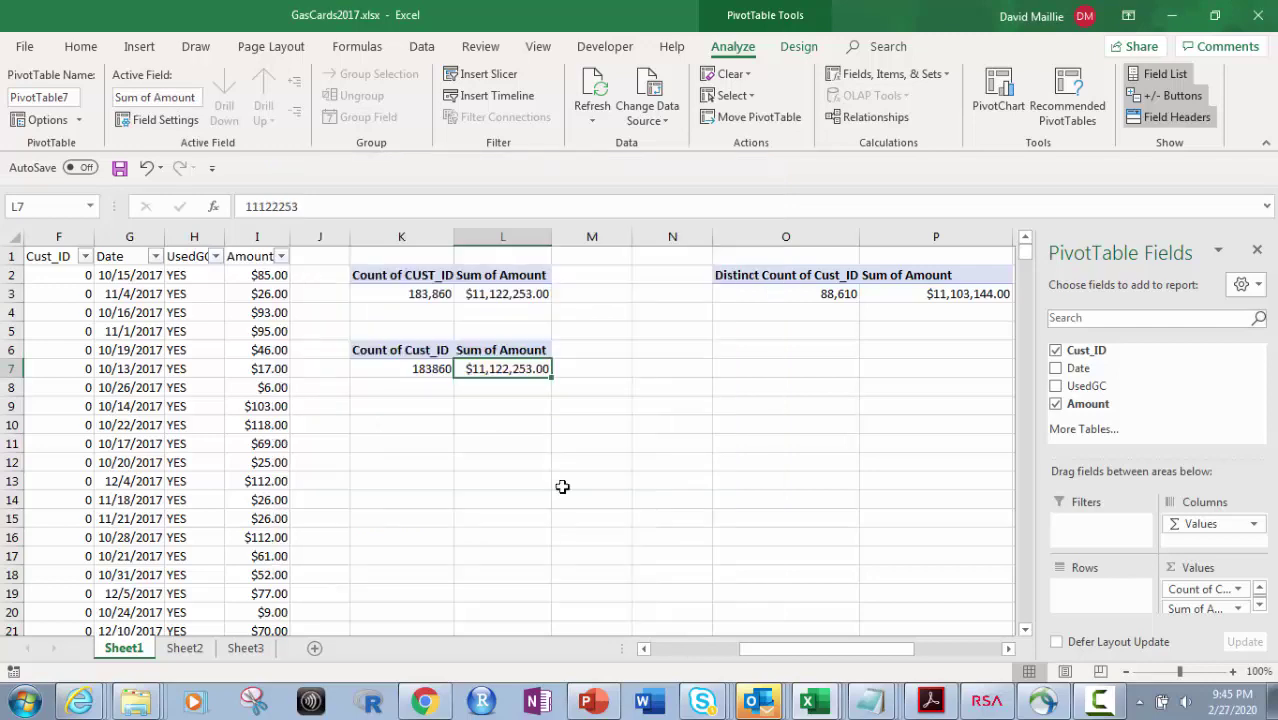
Format the Cust_ID count in cell K7 with the Number category
click(432, 367)
right_click(432, 368)
click(452, 402)
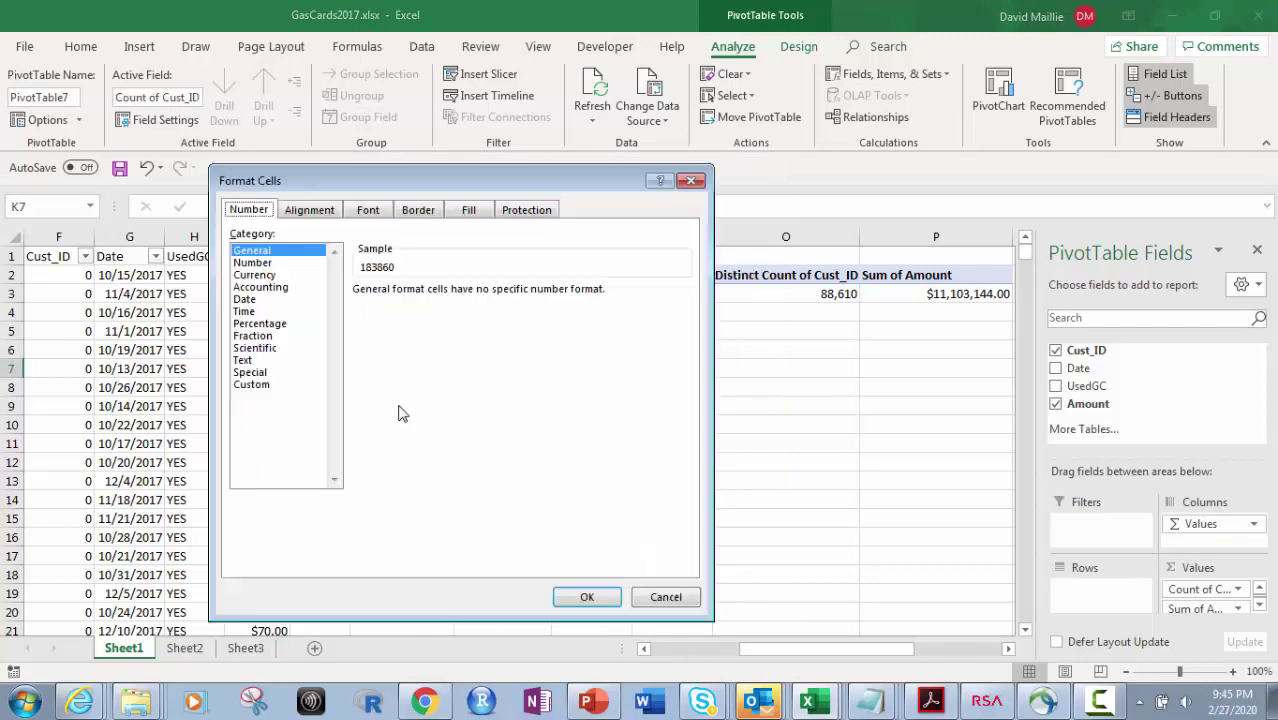
click(252, 262)
click(587, 597)
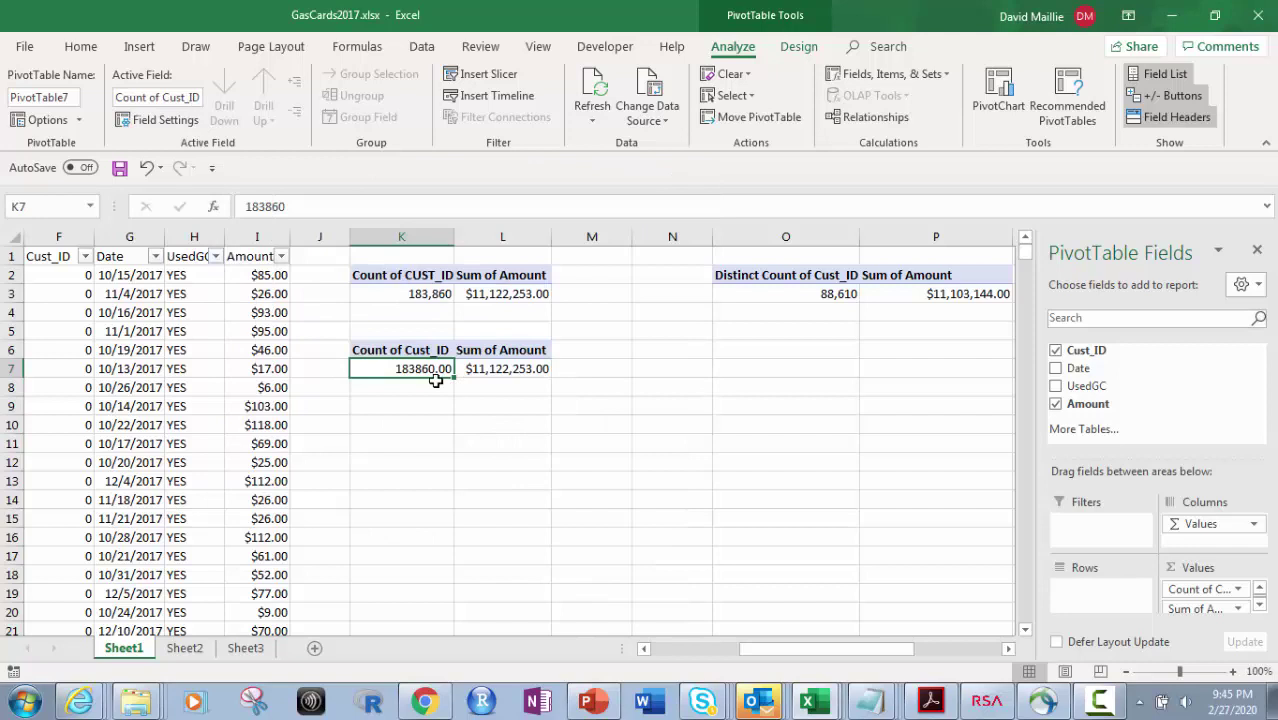
Examine the summary calculations and Show Values As options offered for the Cust_ID count in its value field settings
mouse_move(428, 368)
click(1236, 590)
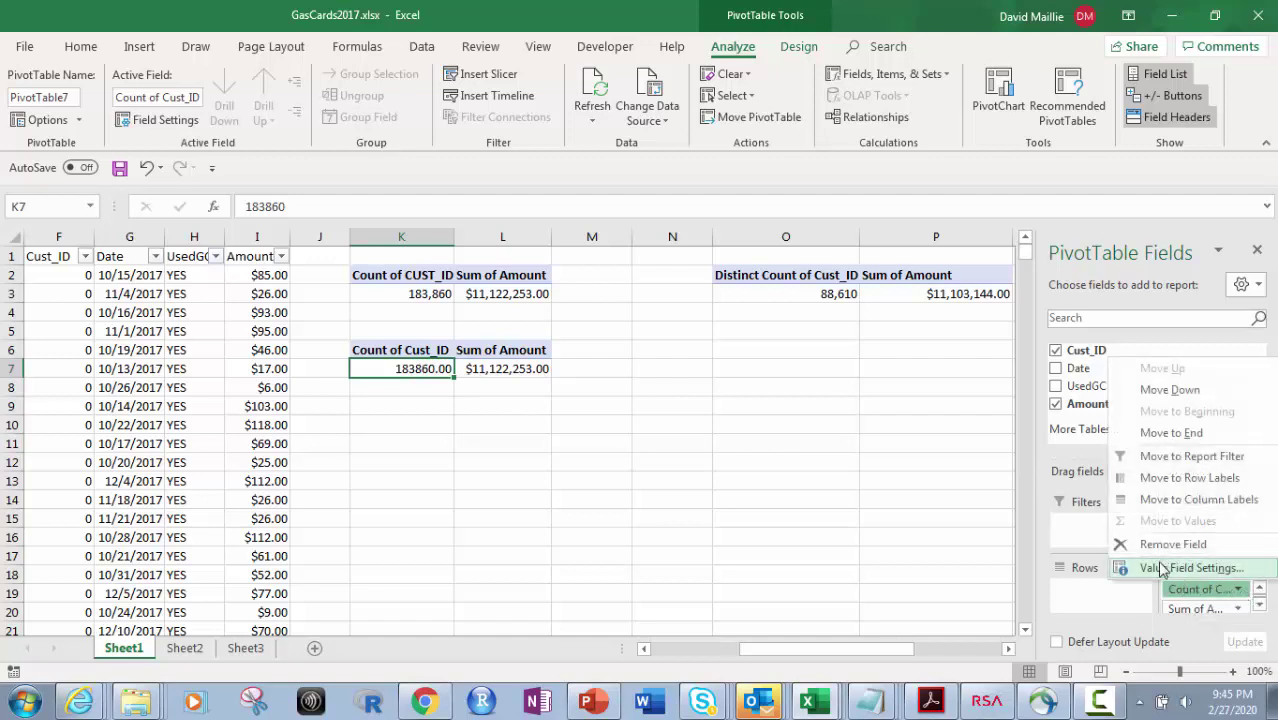
click(1162, 568)
drag(900, 408, 905, 428)
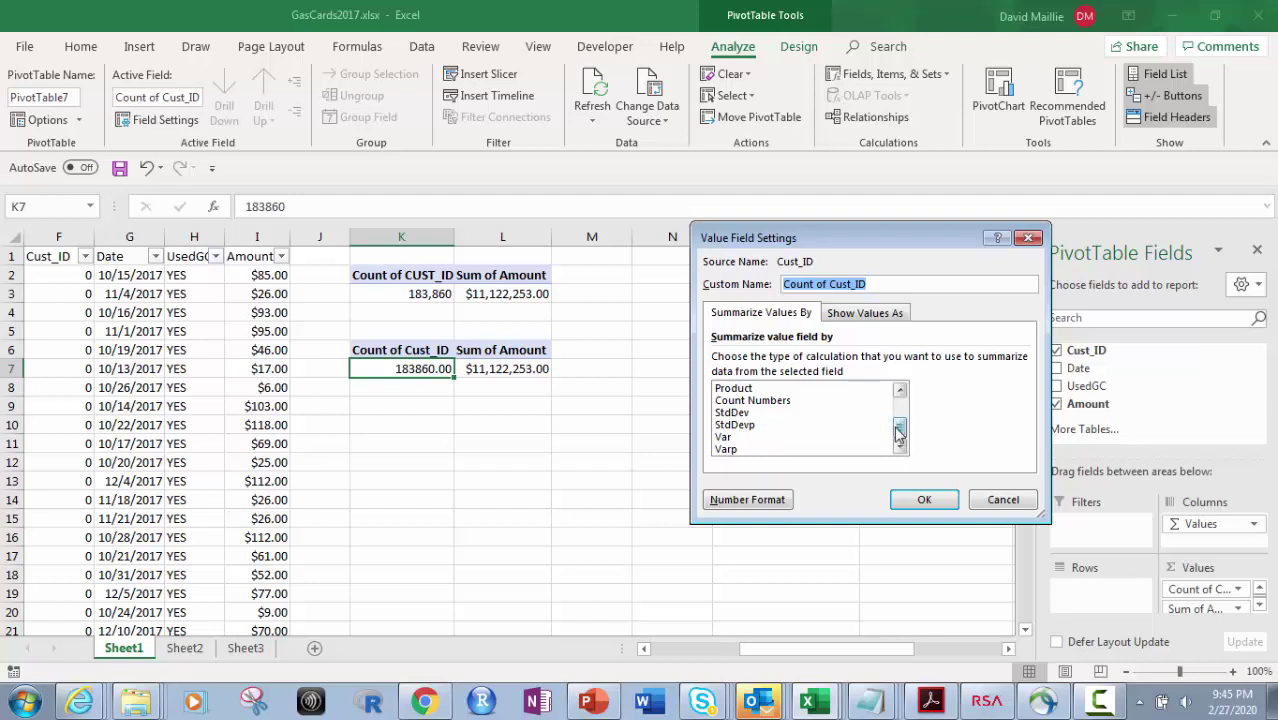
drag(900, 432, 902, 415)
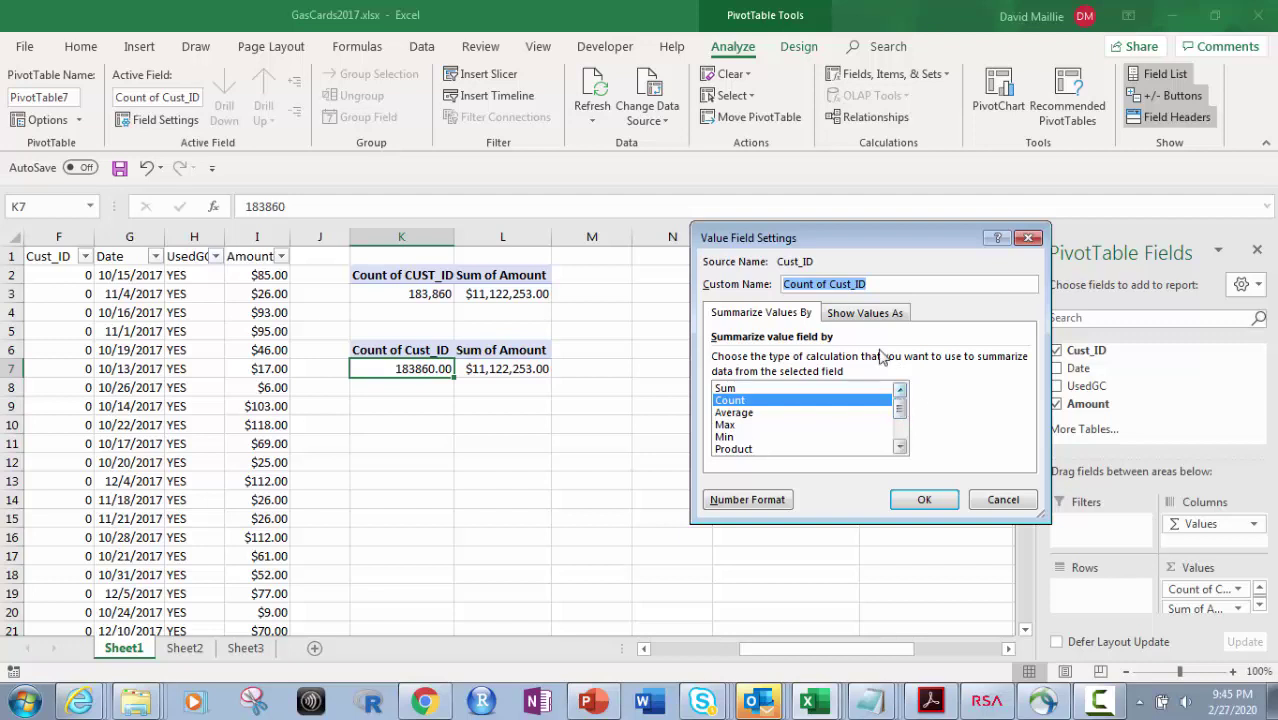
click(865, 315)
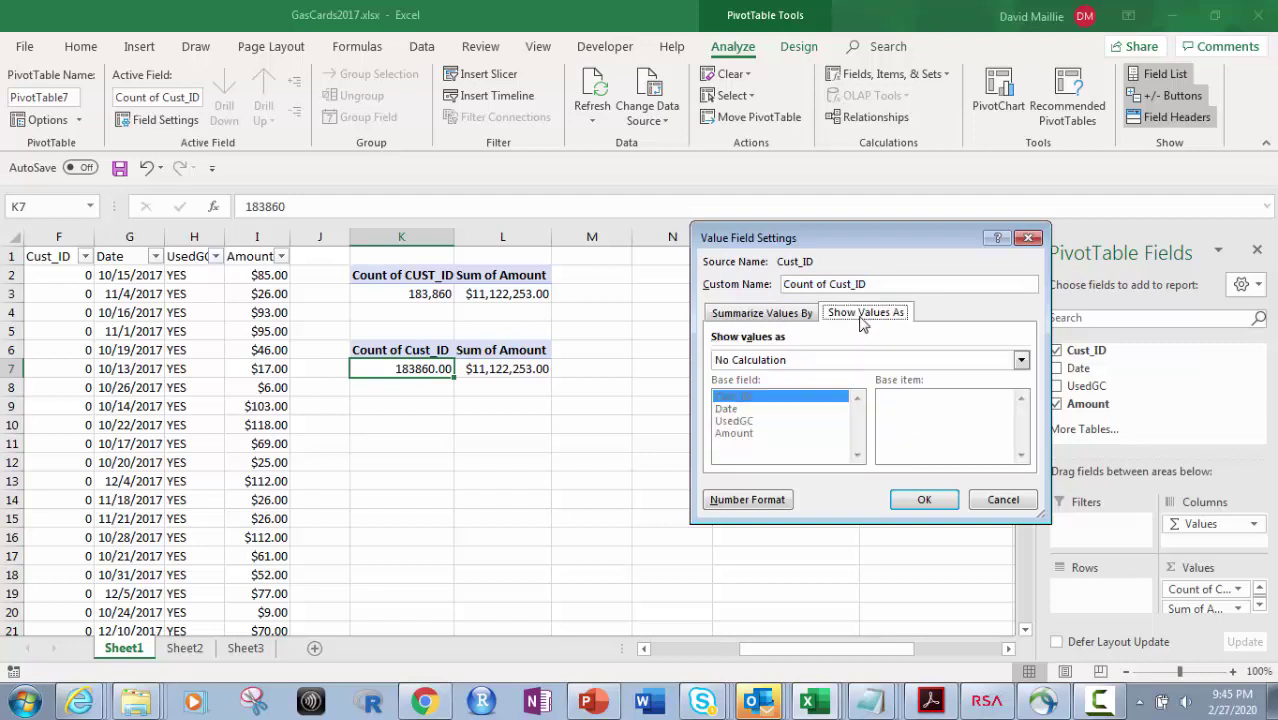
click(1028, 238)
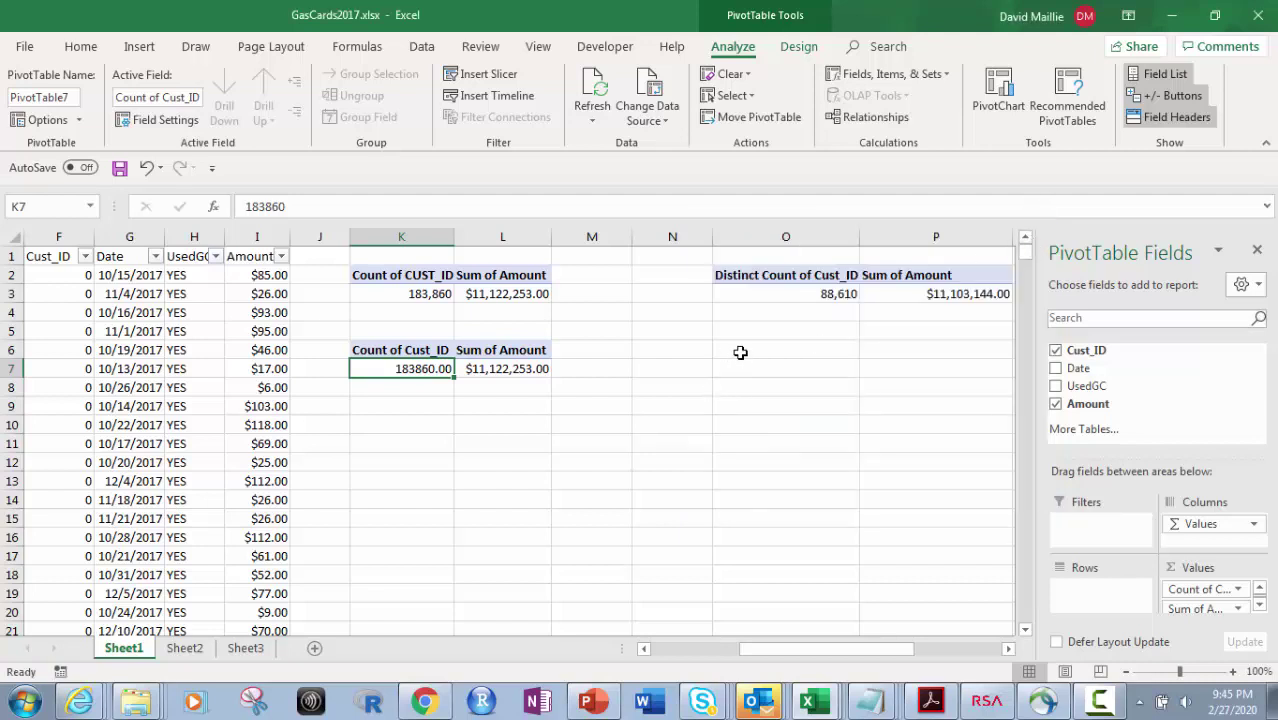
Insert a second PivotTable at cell O6 from columns F to I, adding this data to the Data Model
click(740, 352)
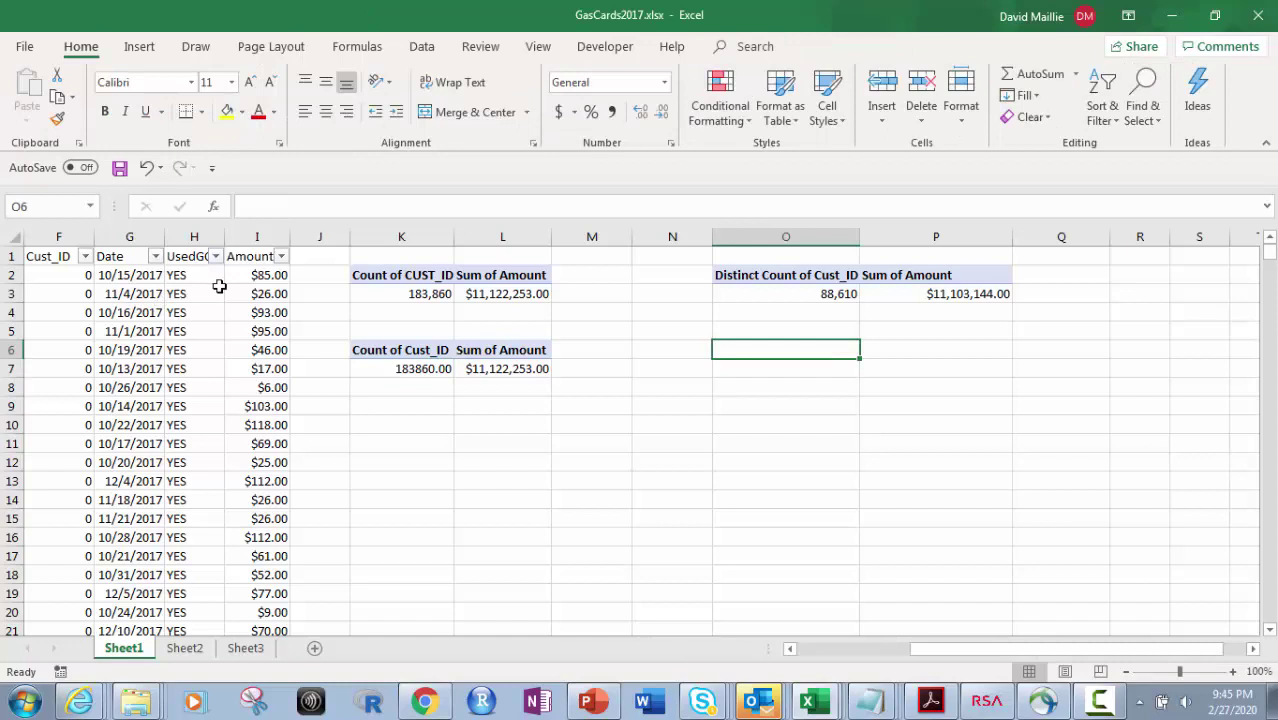
drag(835, 227, 860, 234)
click(784, 348)
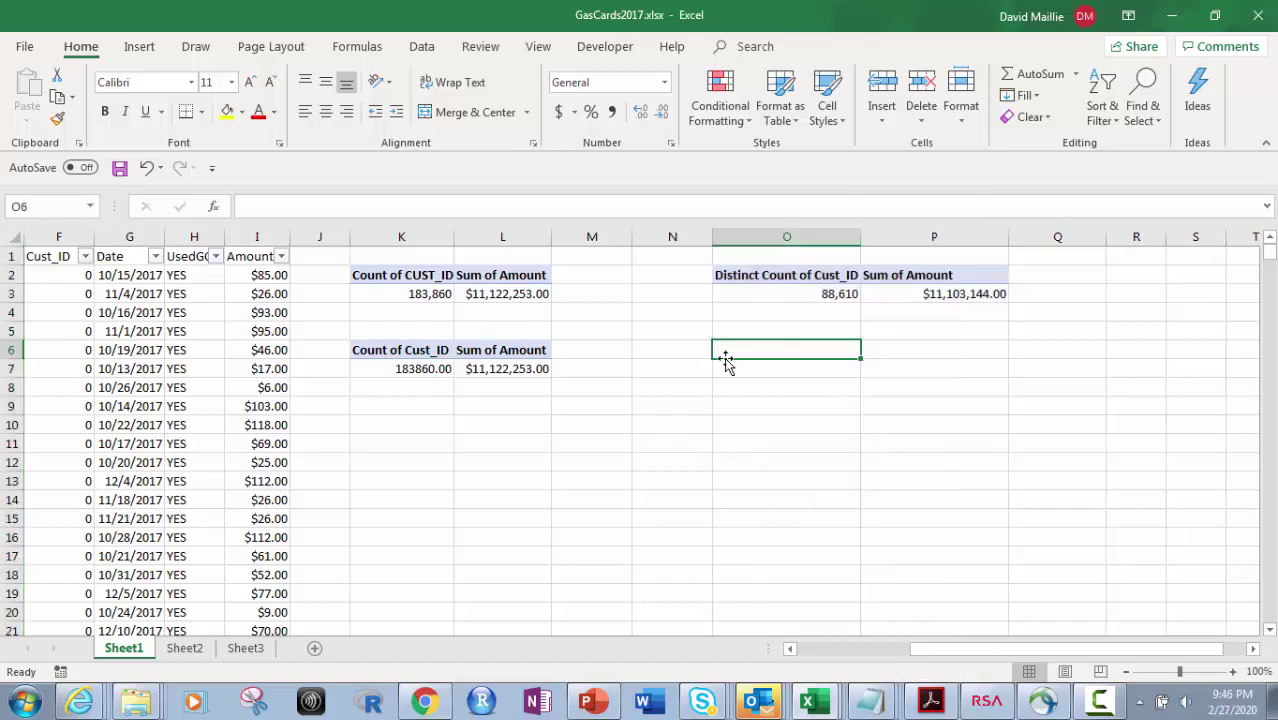
click(139, 46)
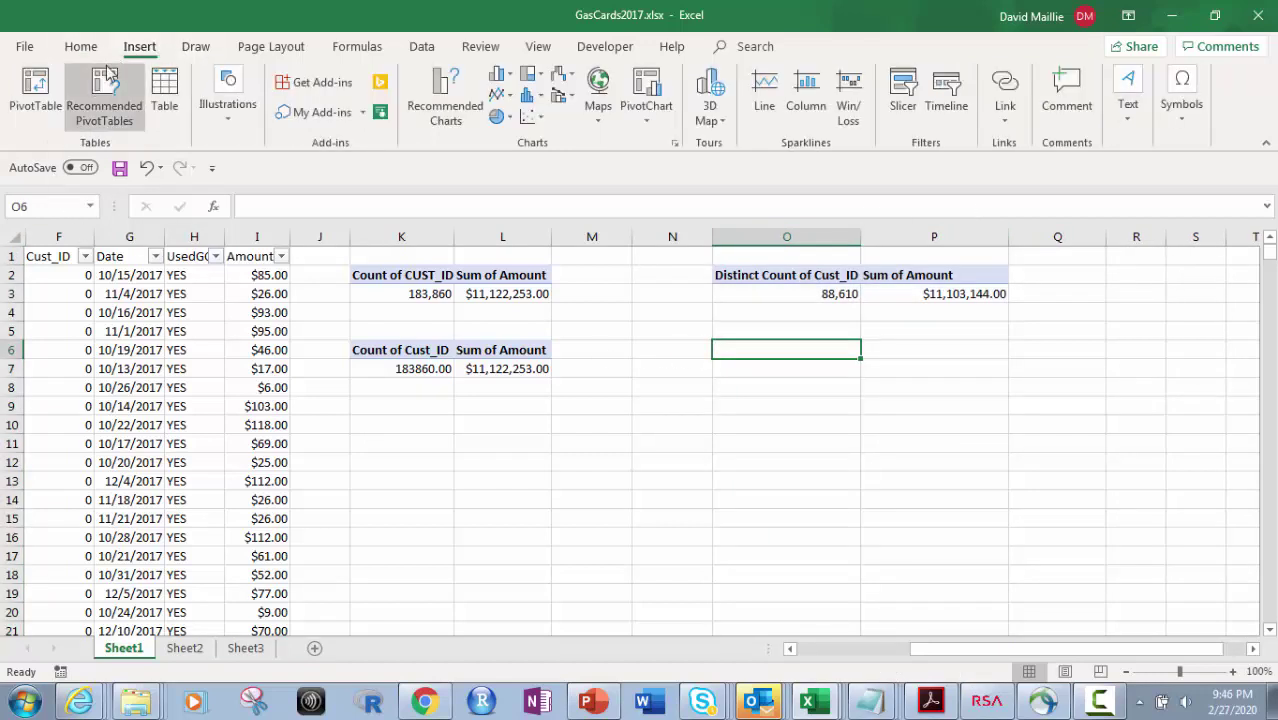
click(28, 104)
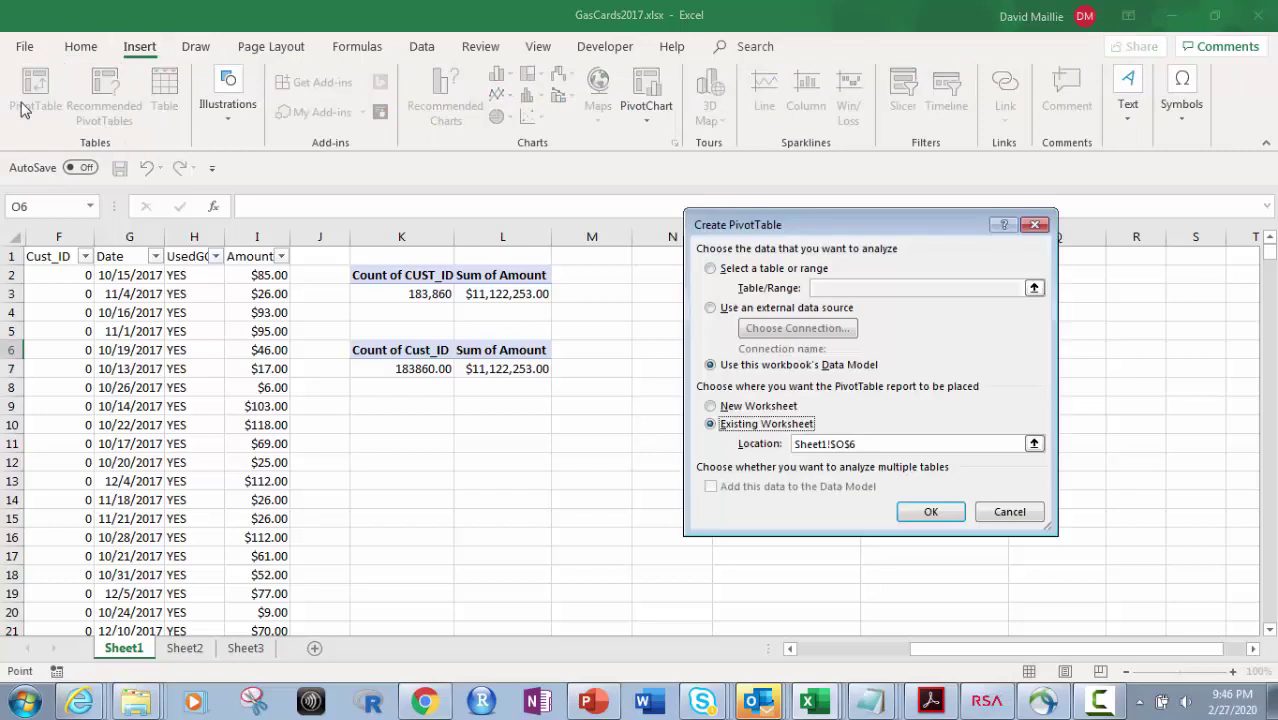
click(710, 268)
click(64, 237)
drag(64, 240, 256, 240)
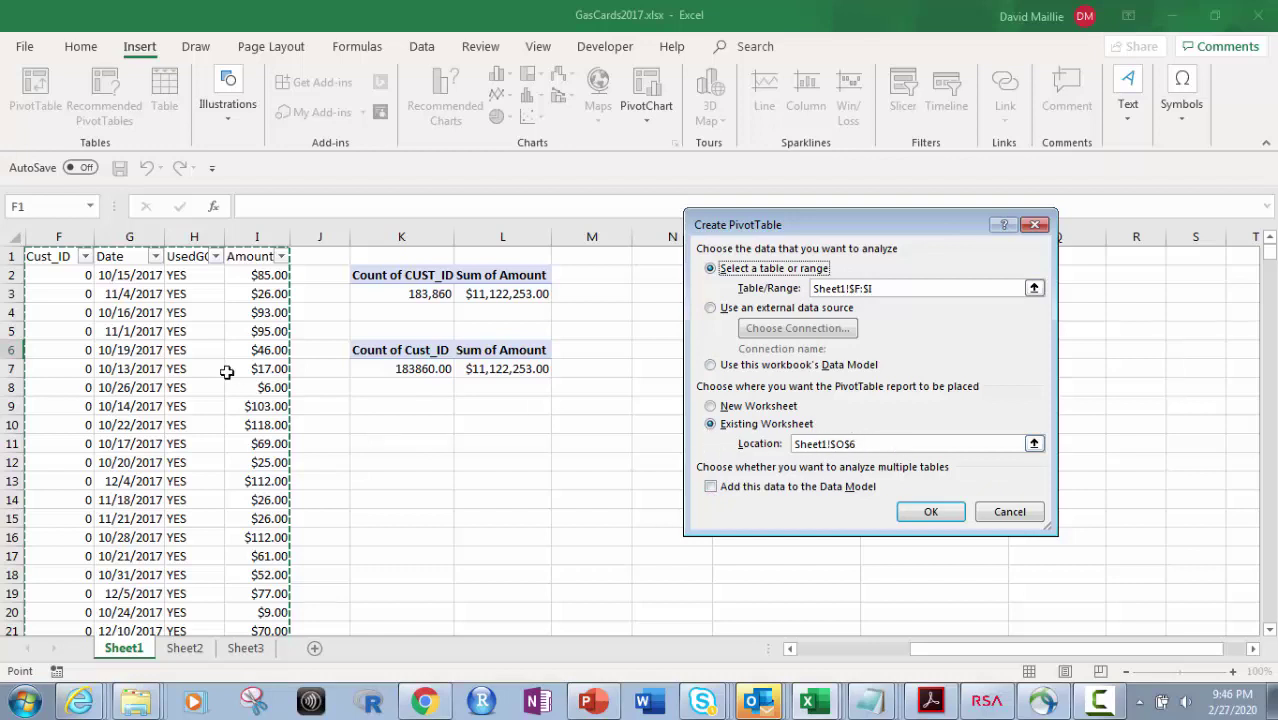
click(711, 488)
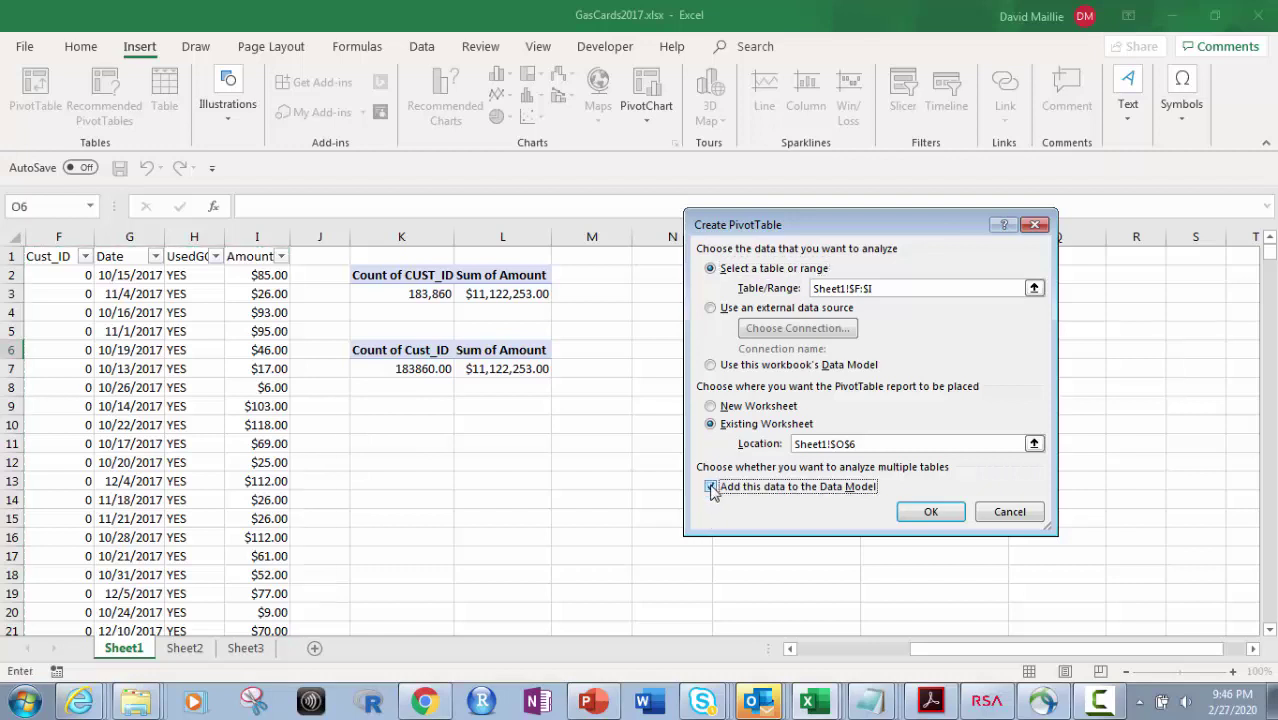
click(936, 512)
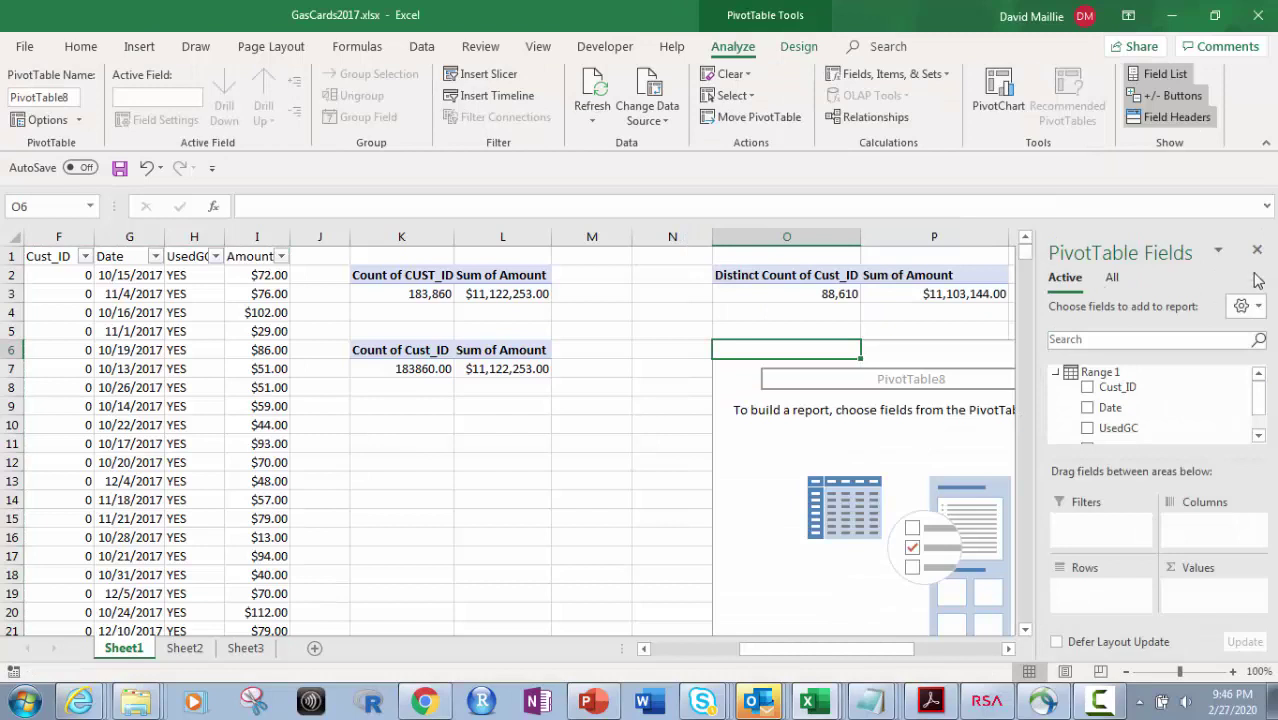
Hide the PivotTable field list, and show it again for the empty PivotTable at cell O6
click(1258, 251)
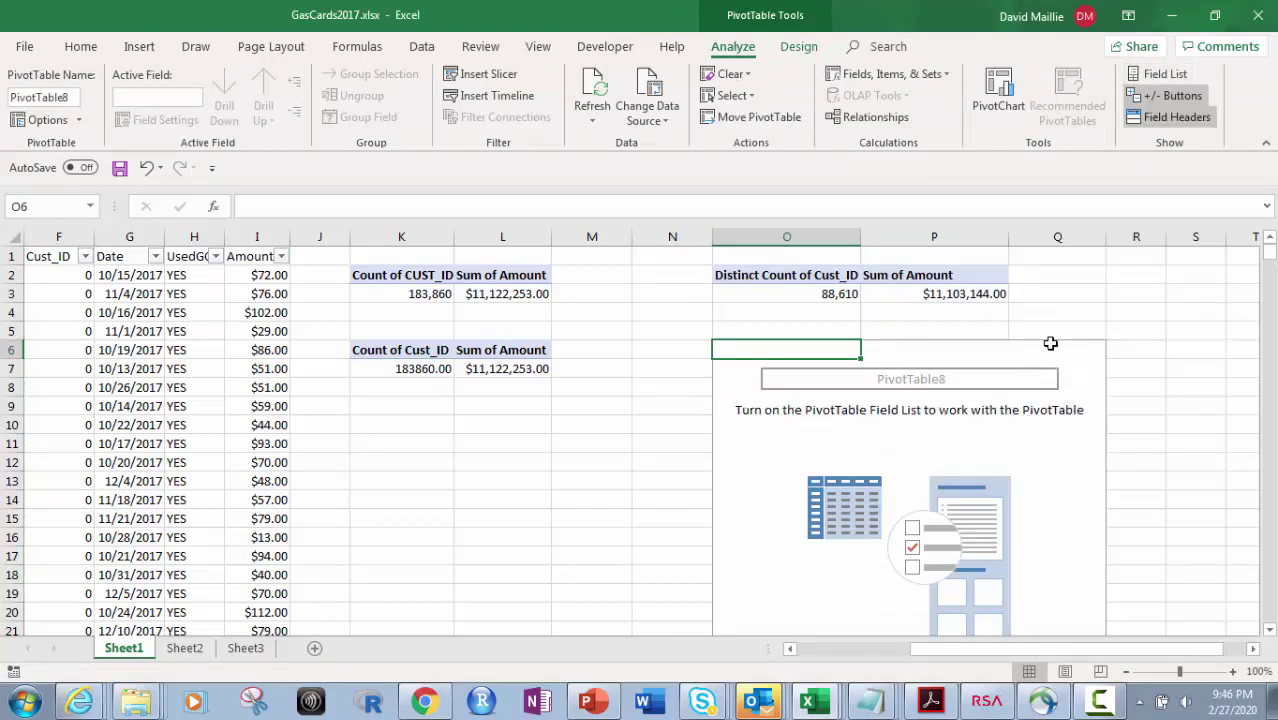
scroll(1034, 322, down, 1)
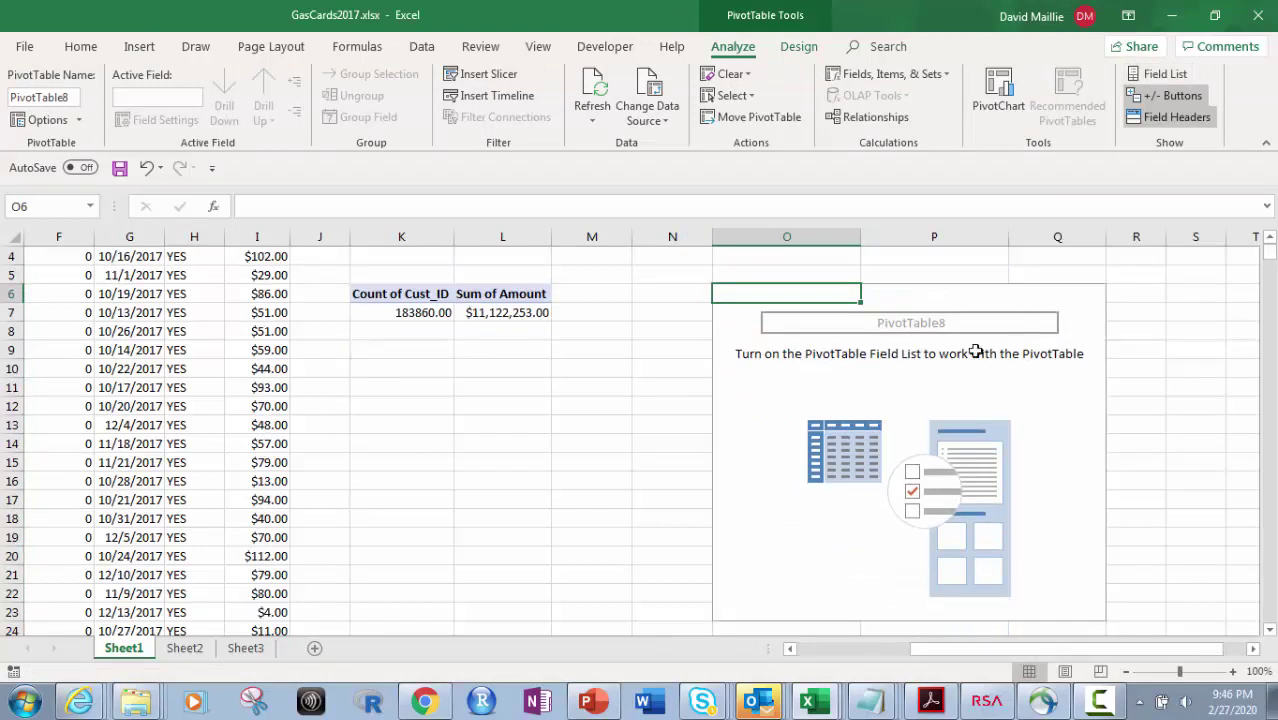
right_click(824, 296)
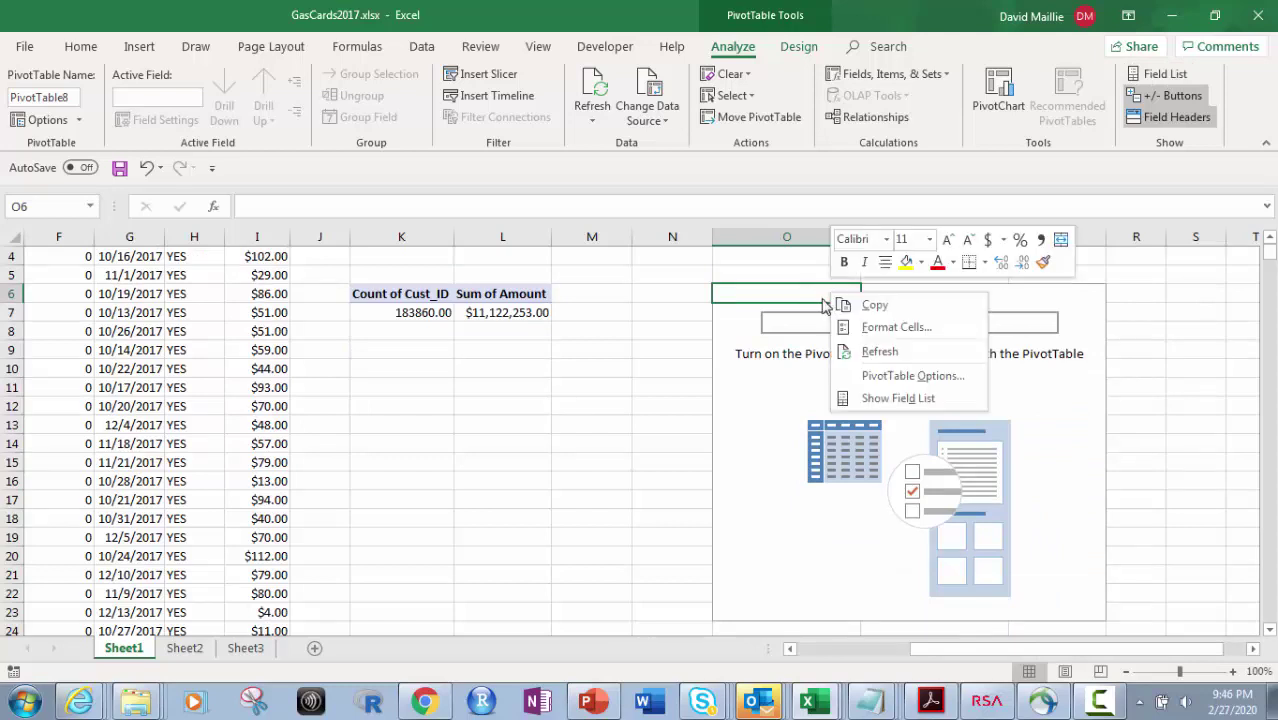
click(925, 399)
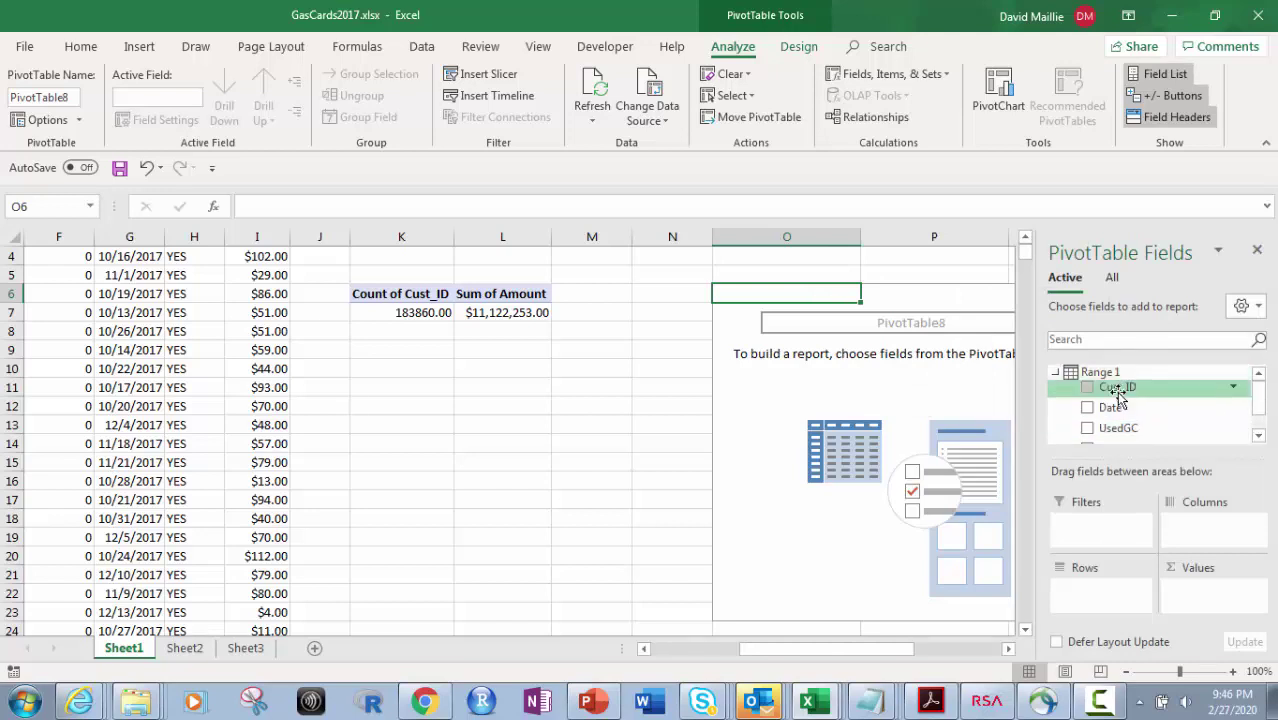
Add Cust_ID and Amount to the values of the PivotTable at cell O6
drag(1118, 390, 1172, 597)
scroll(1160, 410, down, 1)
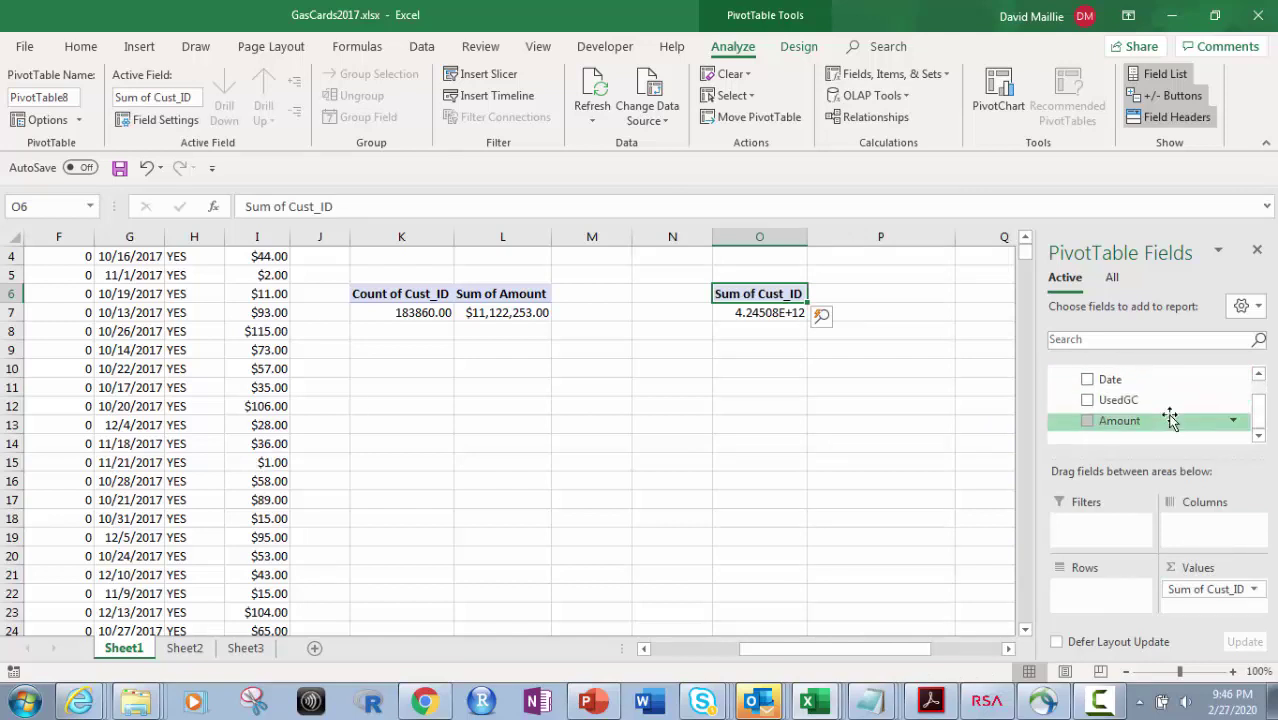
drag(1126, 436, 1212, 600)
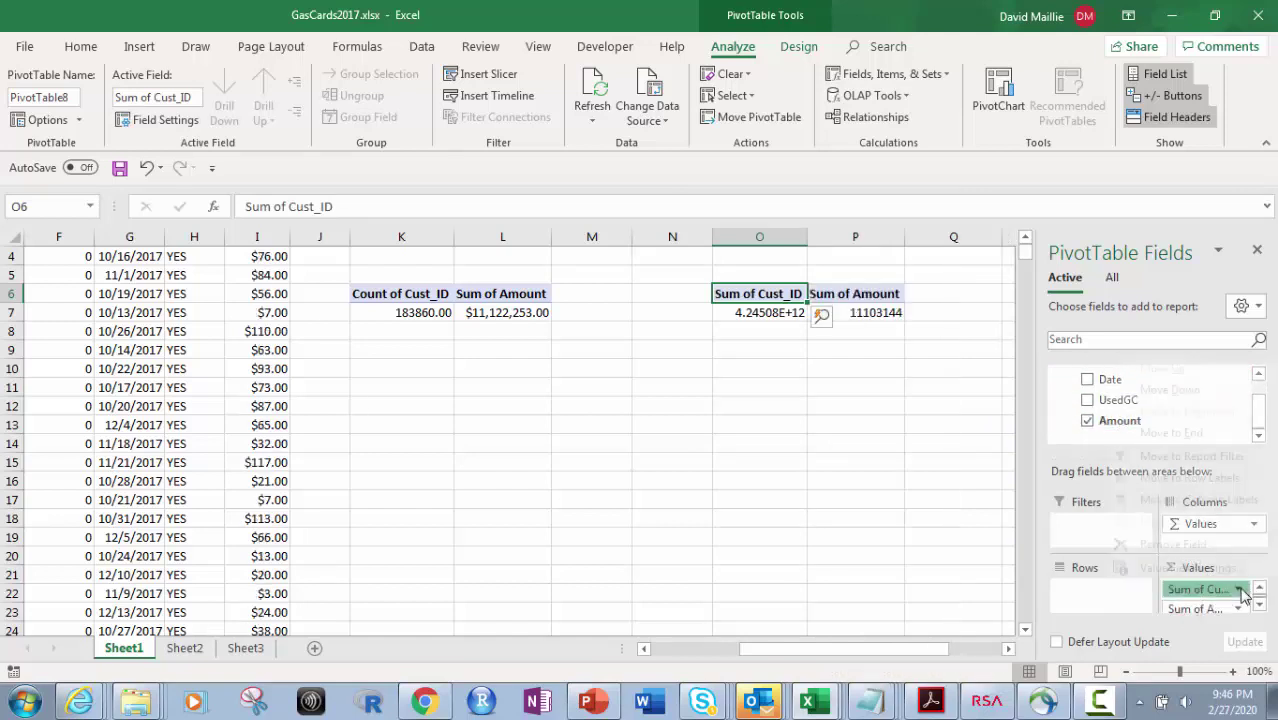
Change the Cust_ID value field of the PivotTable at O6 to summarize by Distinct Count
click(1195, 589)
click(1197, 571)
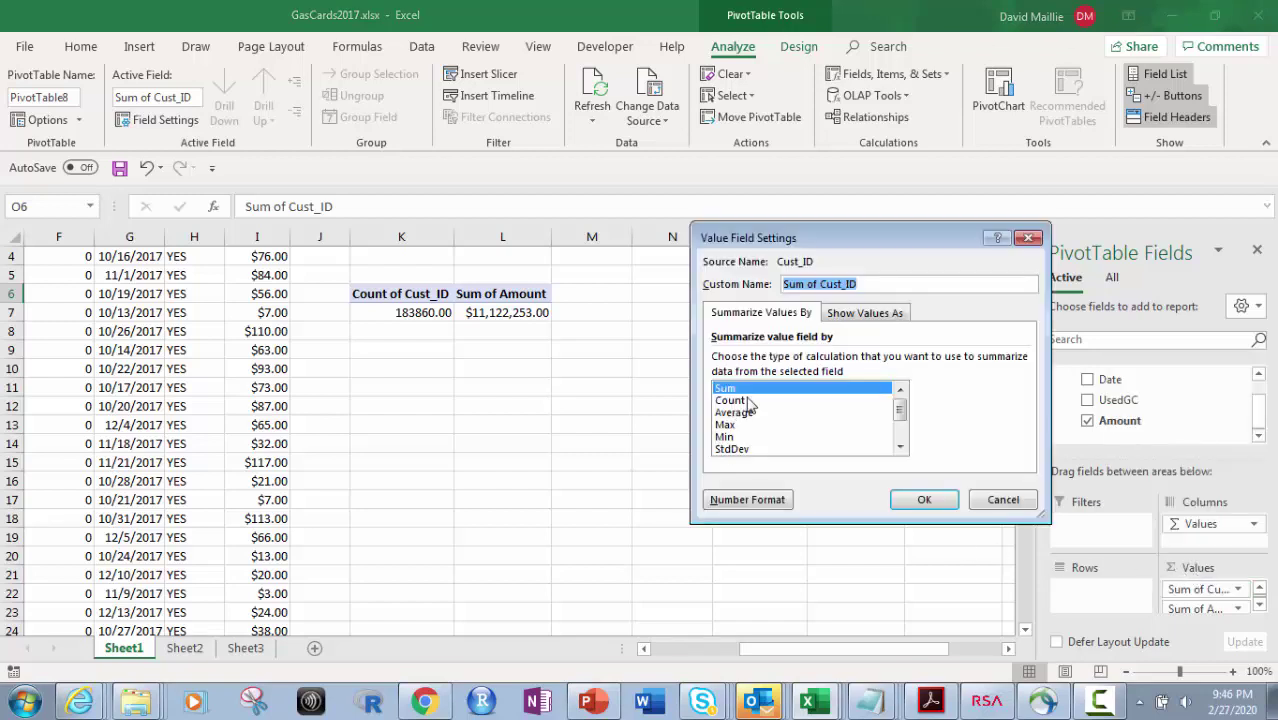
drag(901, 406, 905, 445)
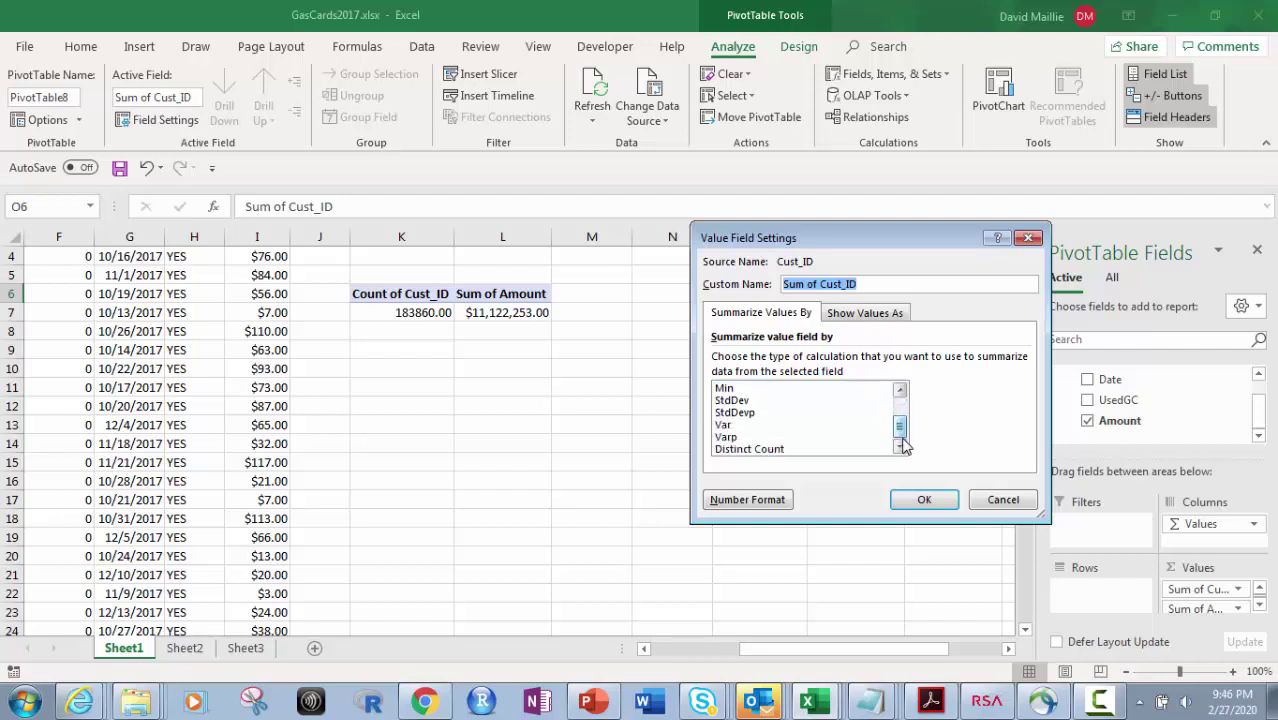
click(753, 452)
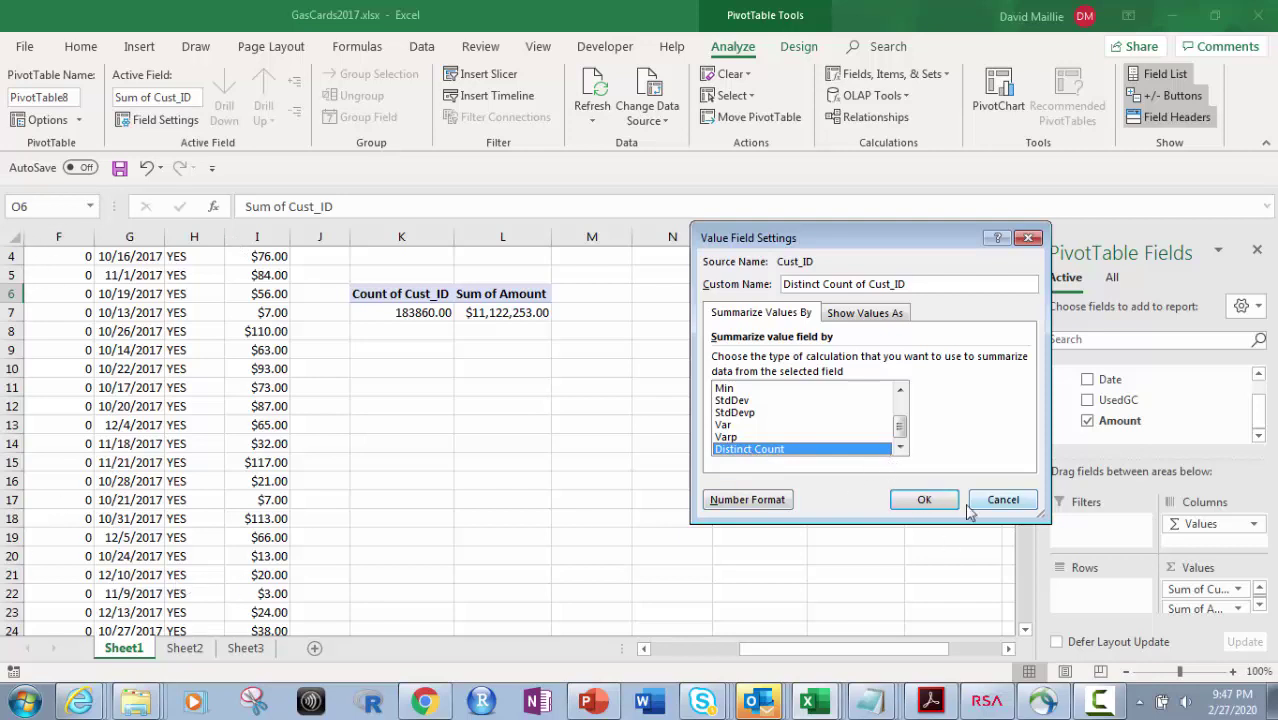
click(930, 506)
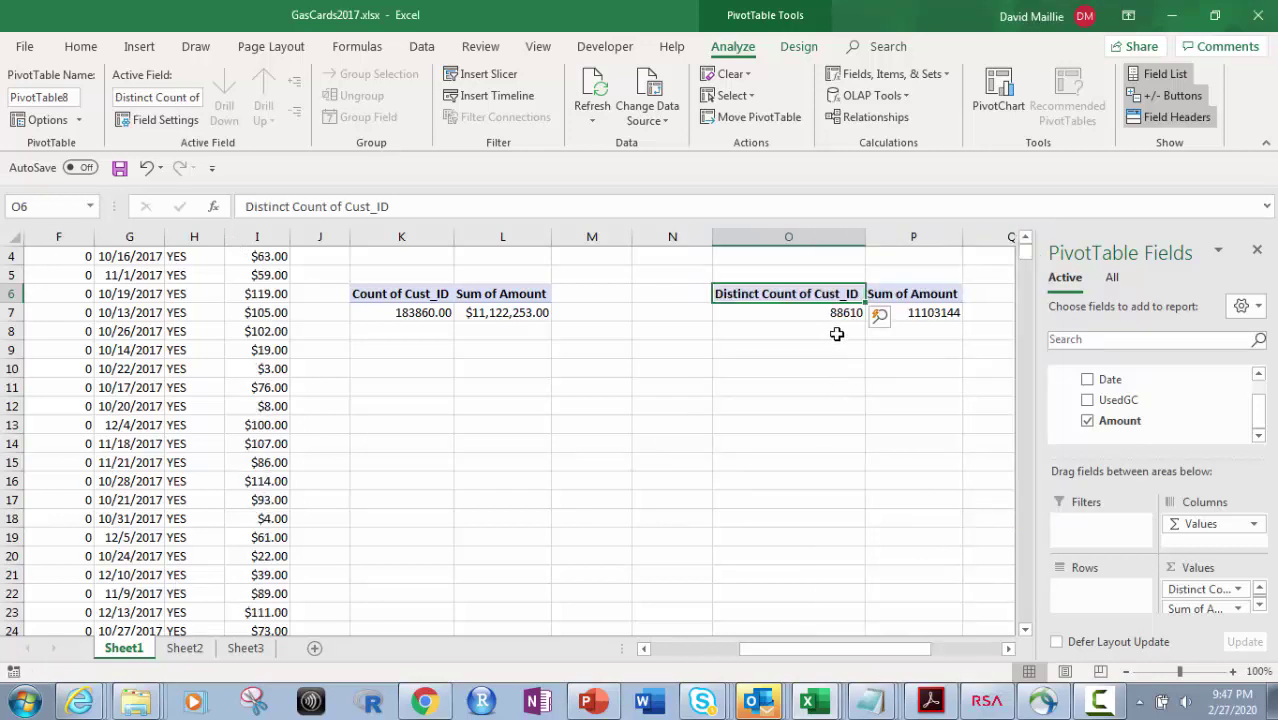
Format the Cust_ID count in cell K7 with 0 decimal places and the 1000 separator
scroll(846, 322, up, 1)
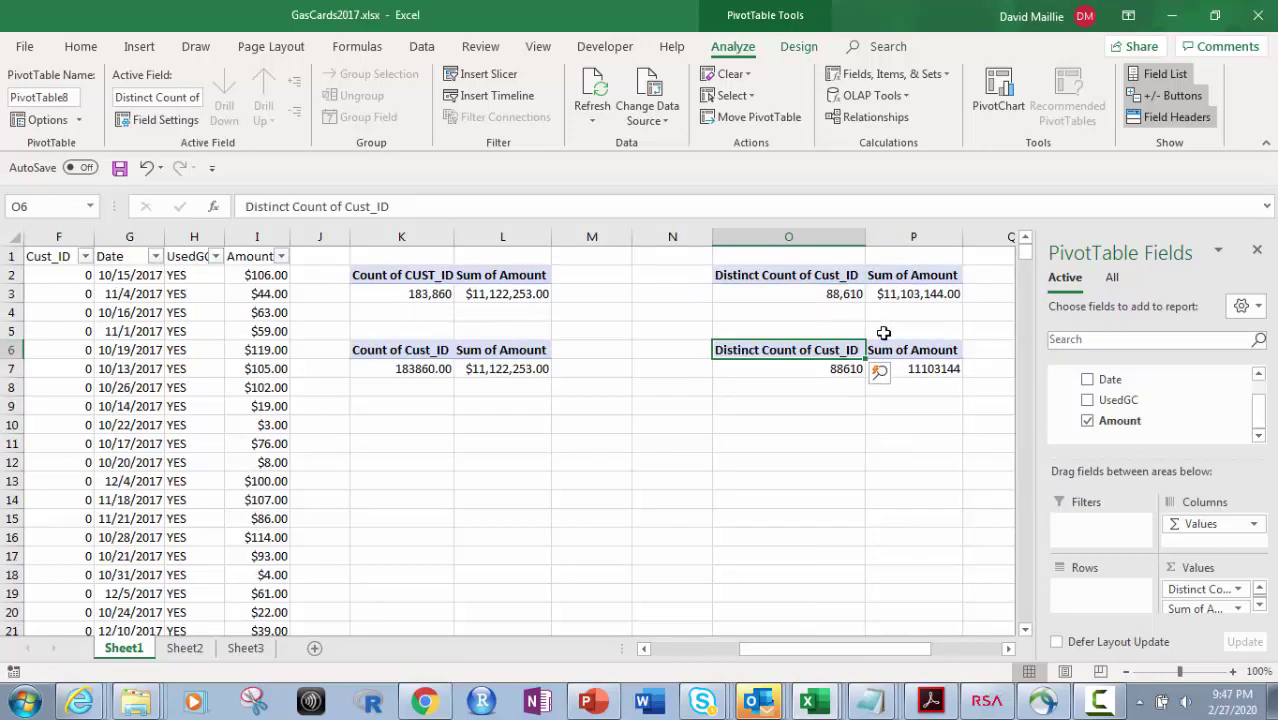
click(840, 369)
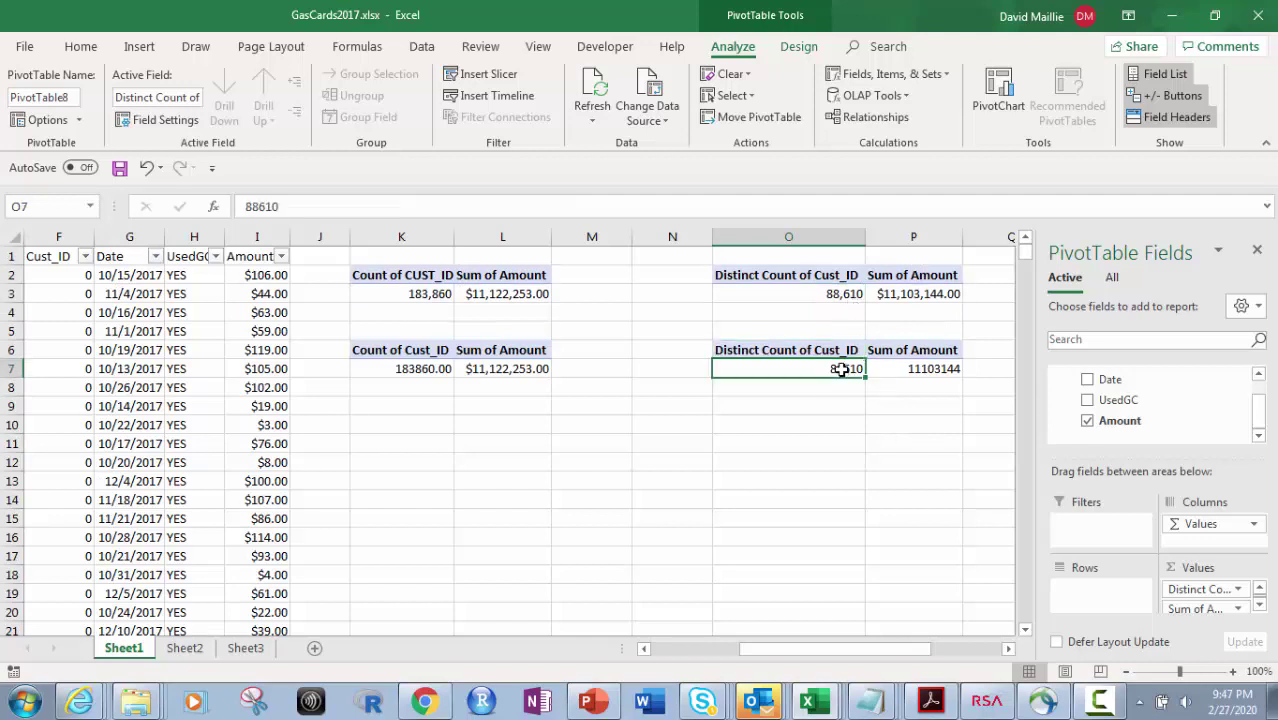
click(427, 369)
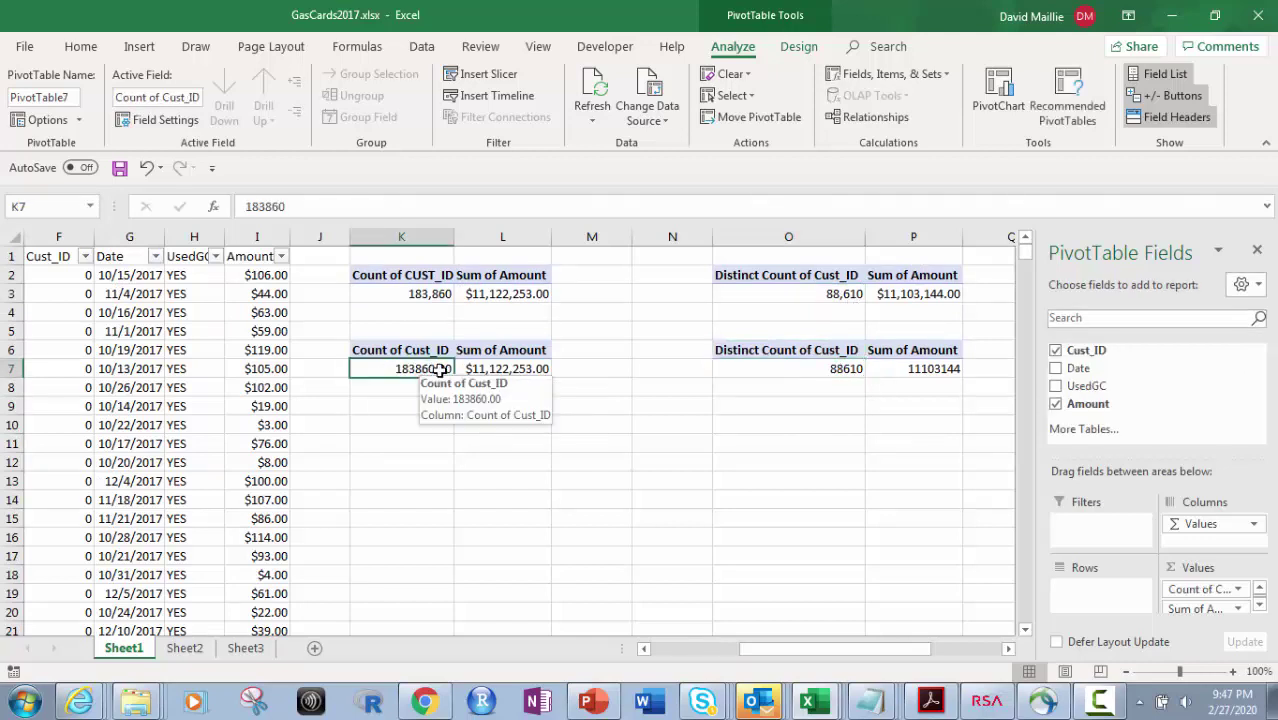
right_click(440, 370)
click(490, 404)
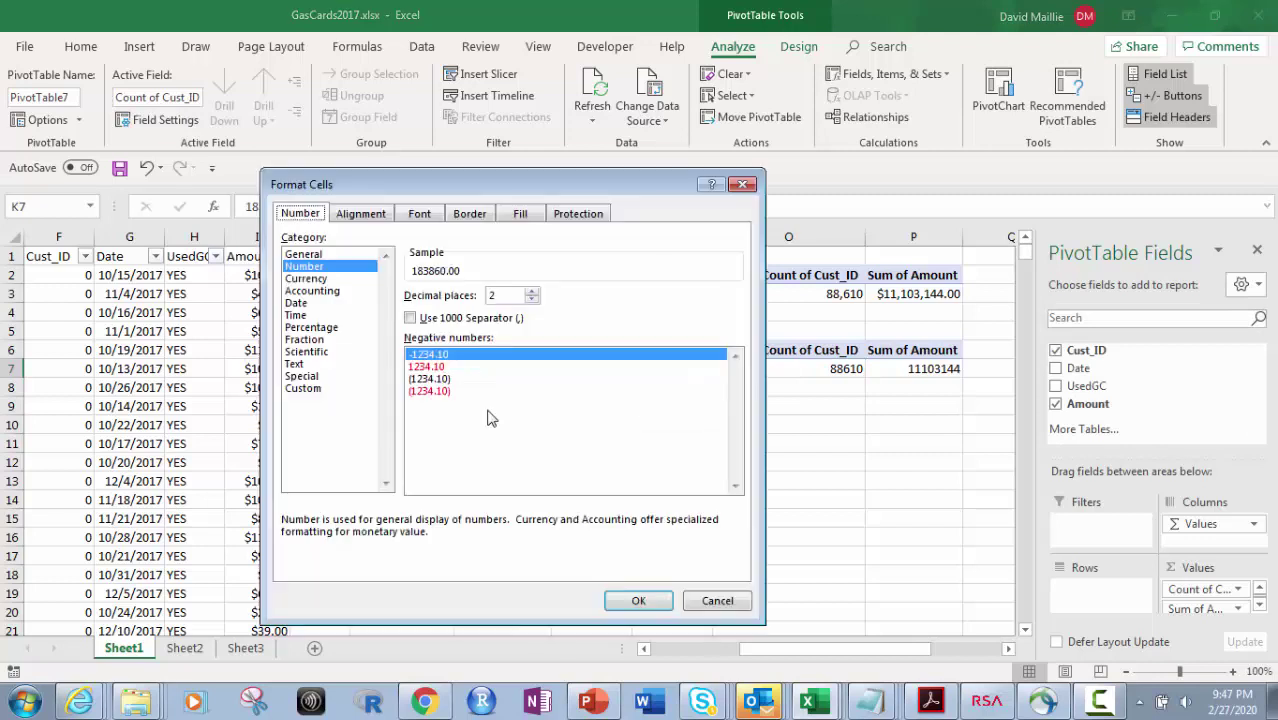
click(531, 300)
click(531, 300)
click(411, 318)
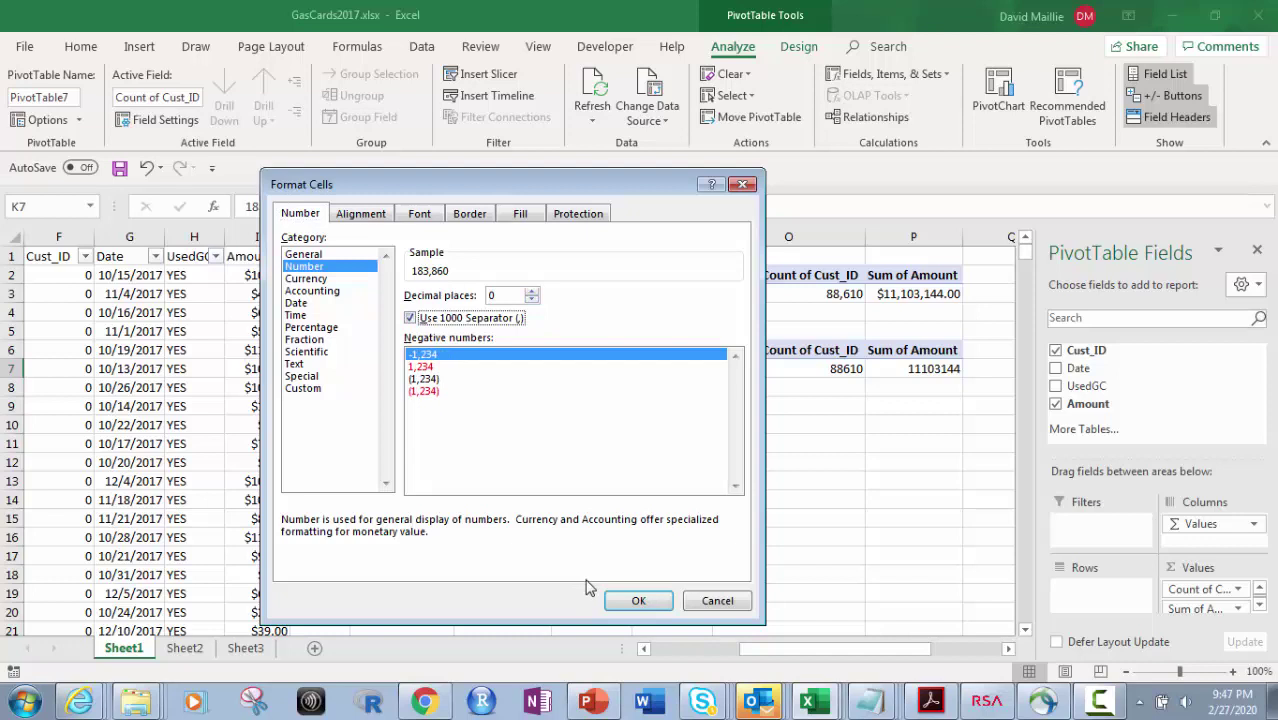
click(638, 600)
Format the distinct count in cell O7 as Number with 0 decimal places and the 1000 separator
click(845, 368)
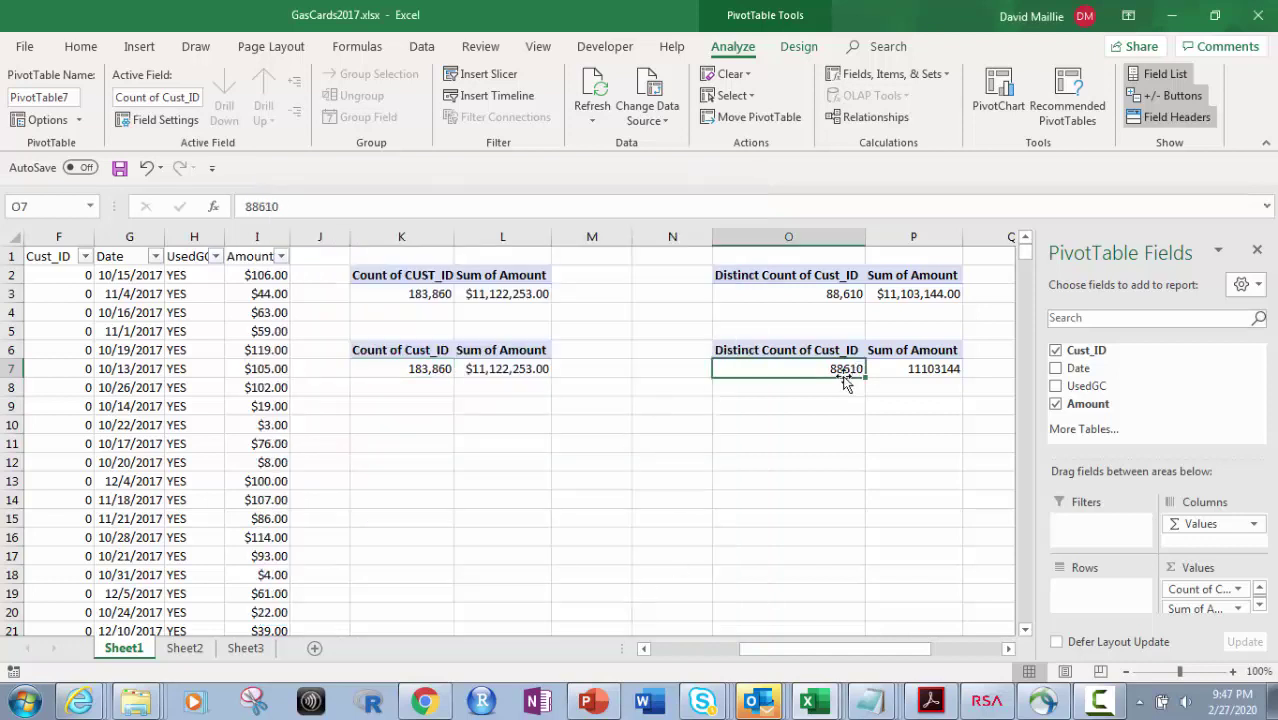
right_click(846, 370)
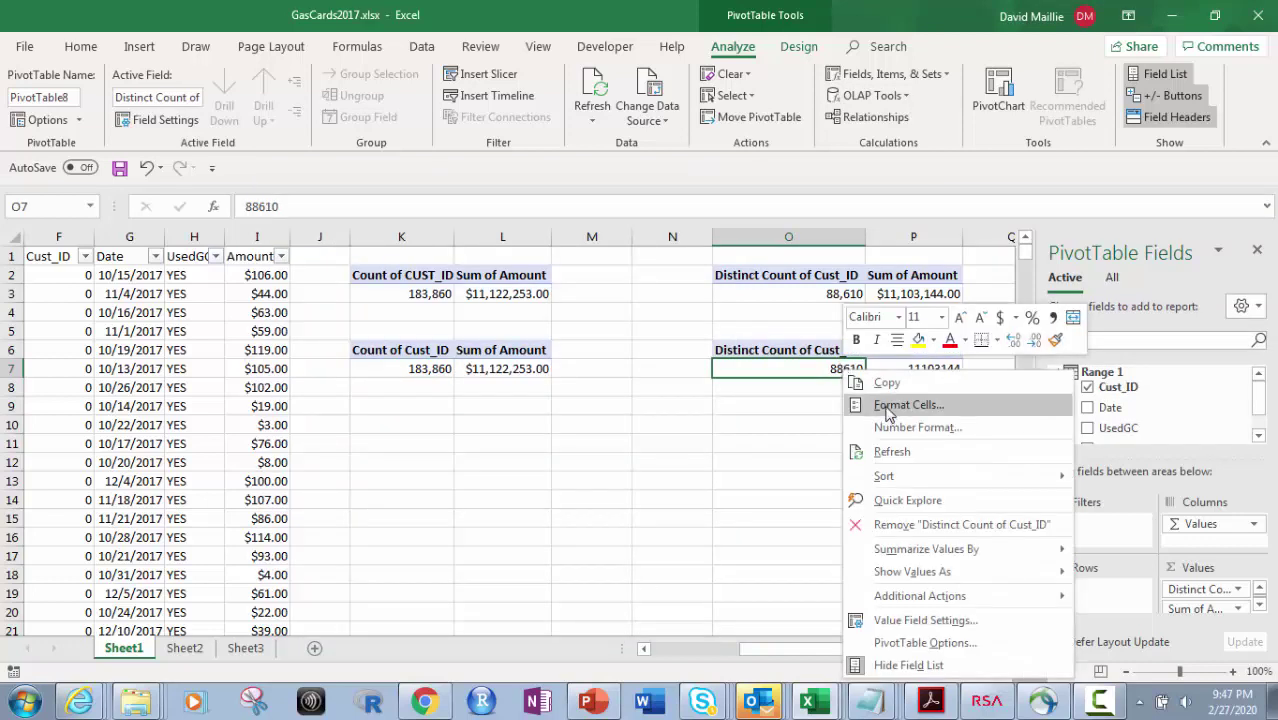
click(889, 412)
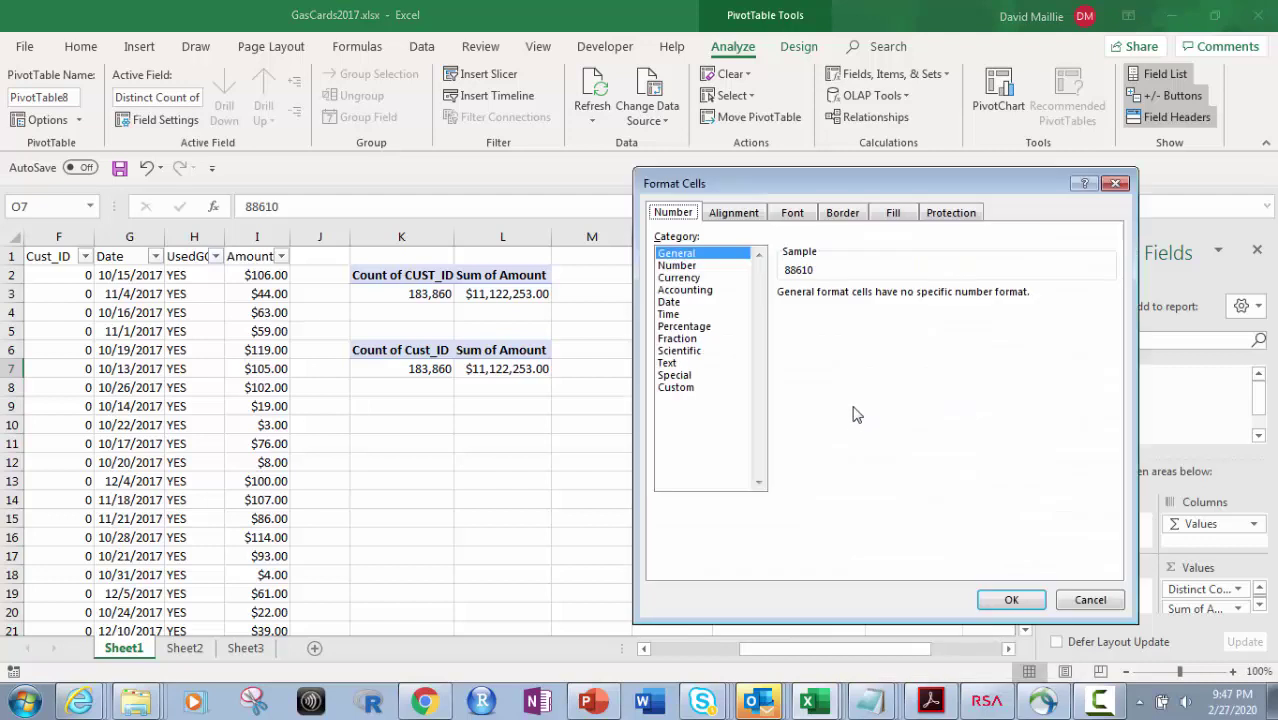
click(678, 266)
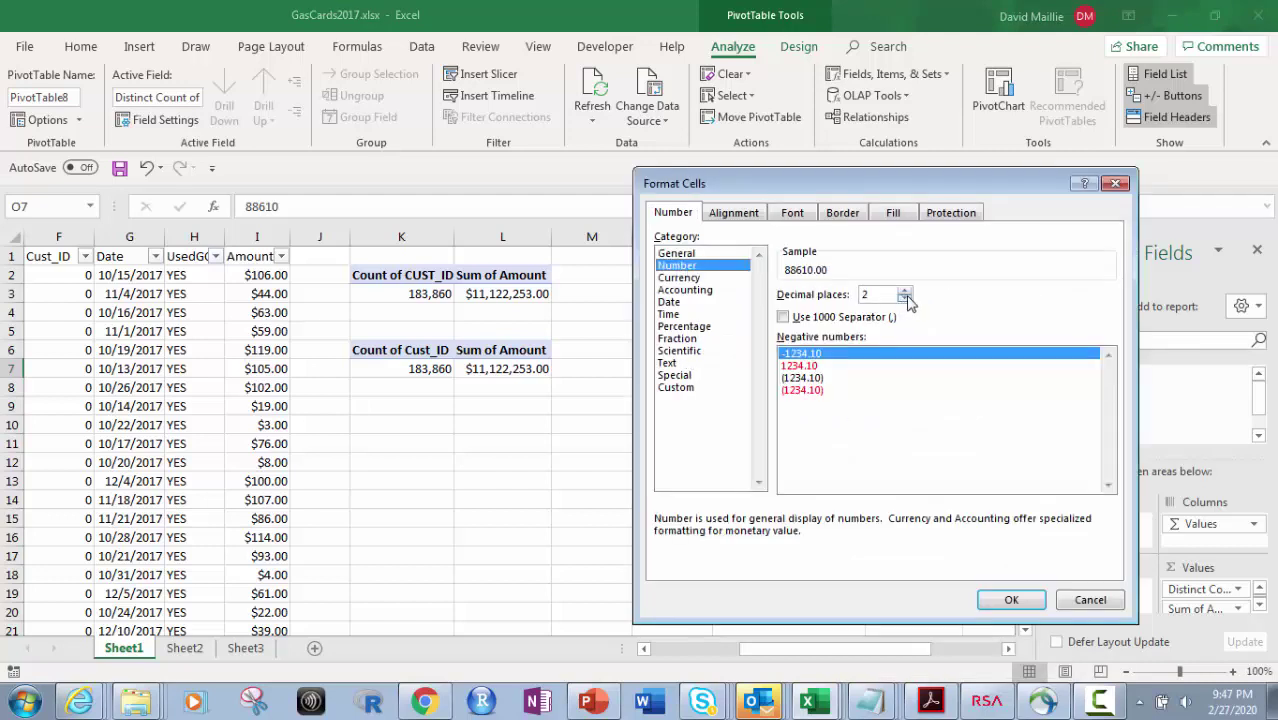
click(904, 299)
click(904, 299)
click(784, 317)
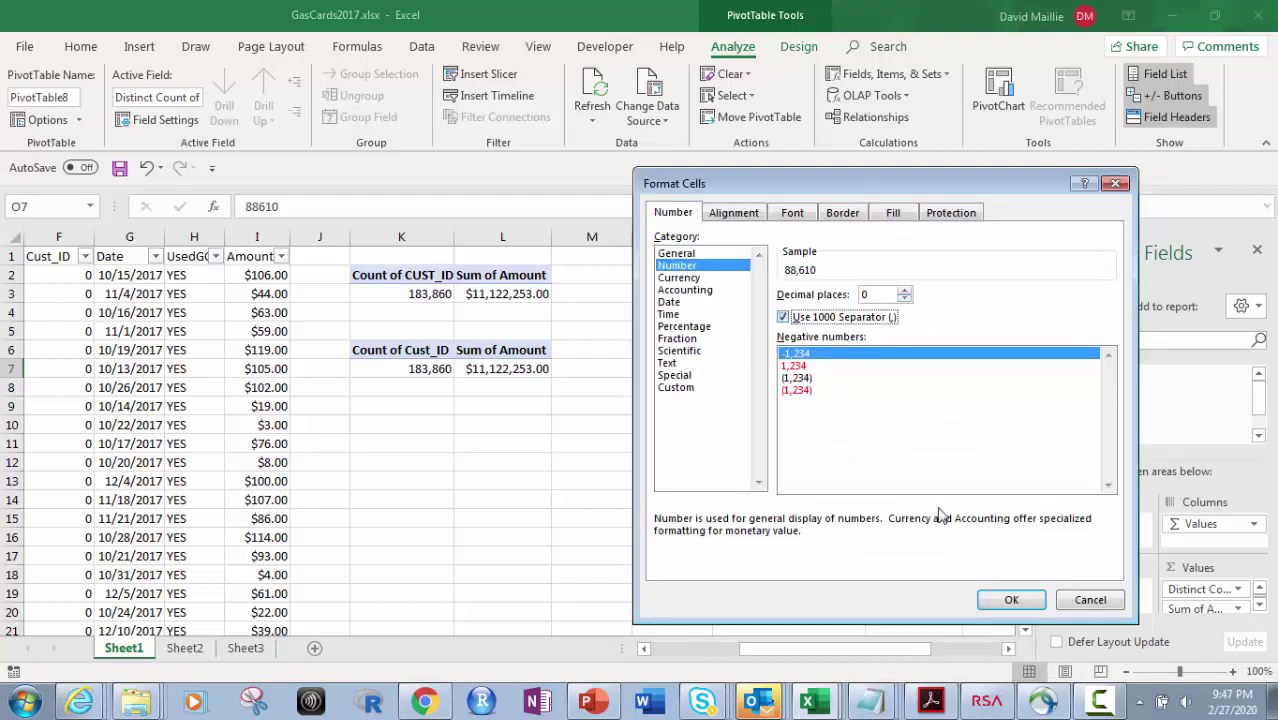
click(1013, 599)
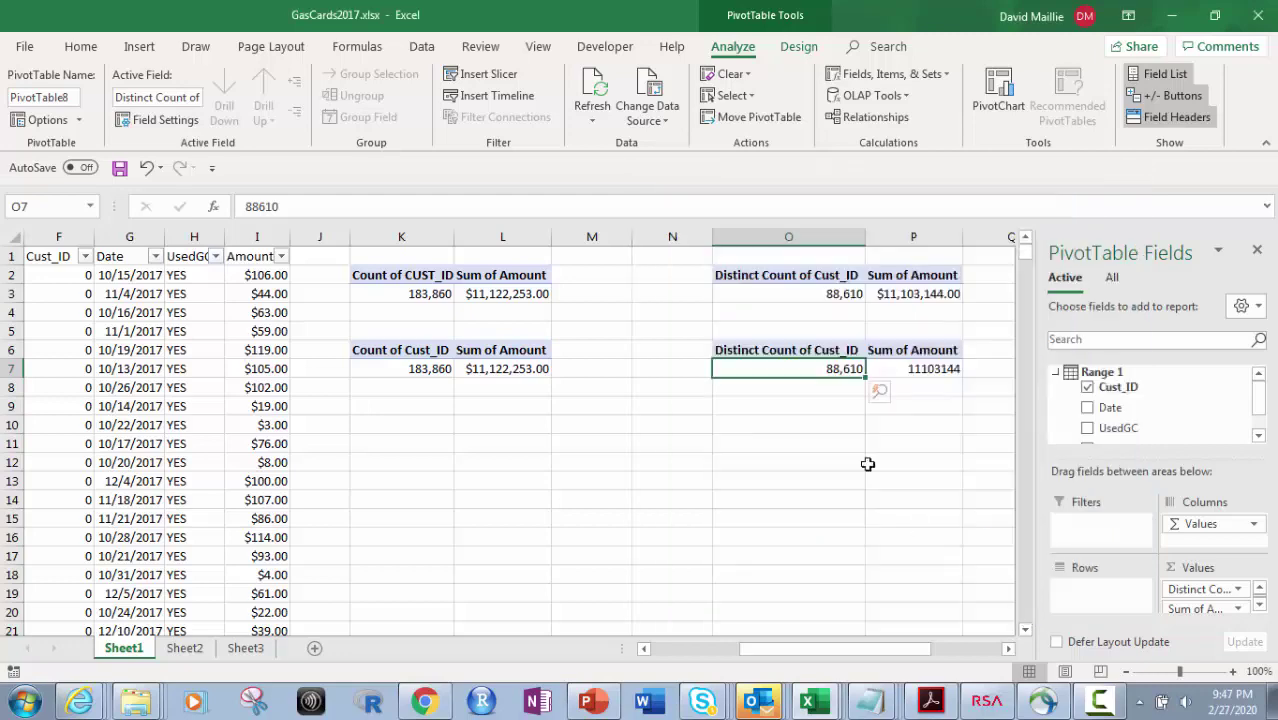
Format the sum of Amount in cell P7 as Currency with 2 decimal places
click(945, 369)
right_click(945, 369)
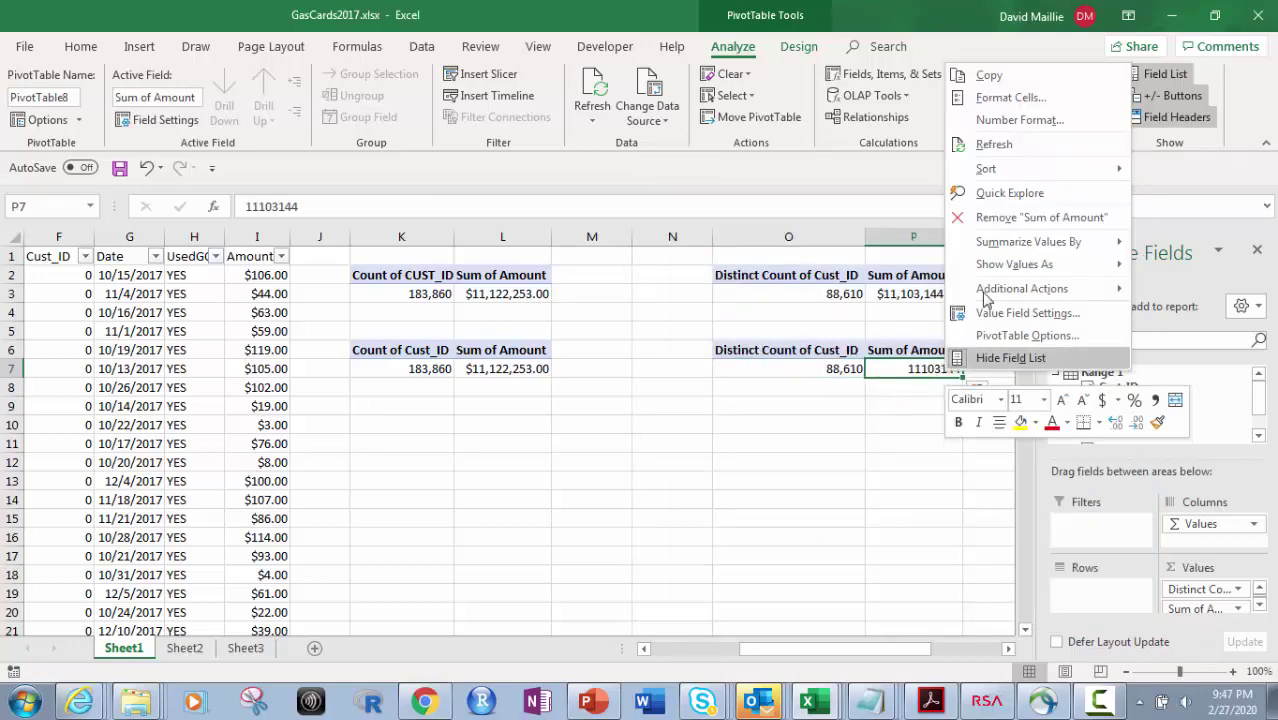
click(985, 95)
click(766, 113)
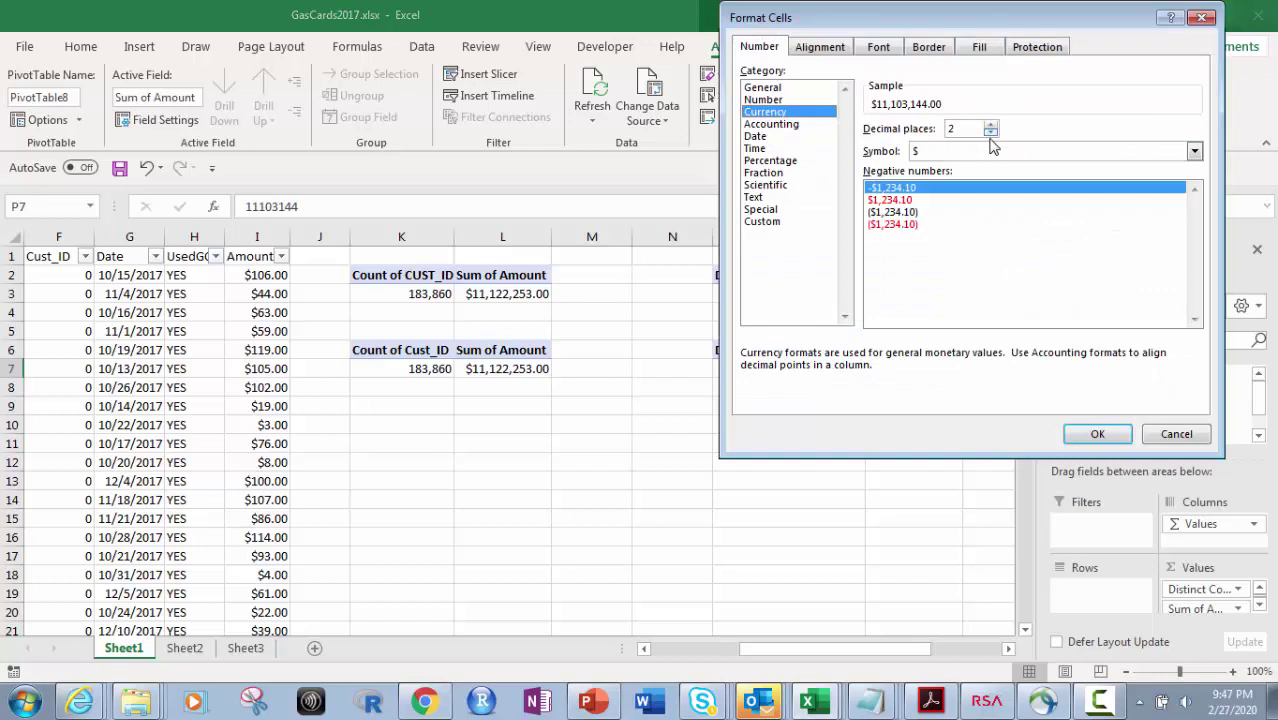
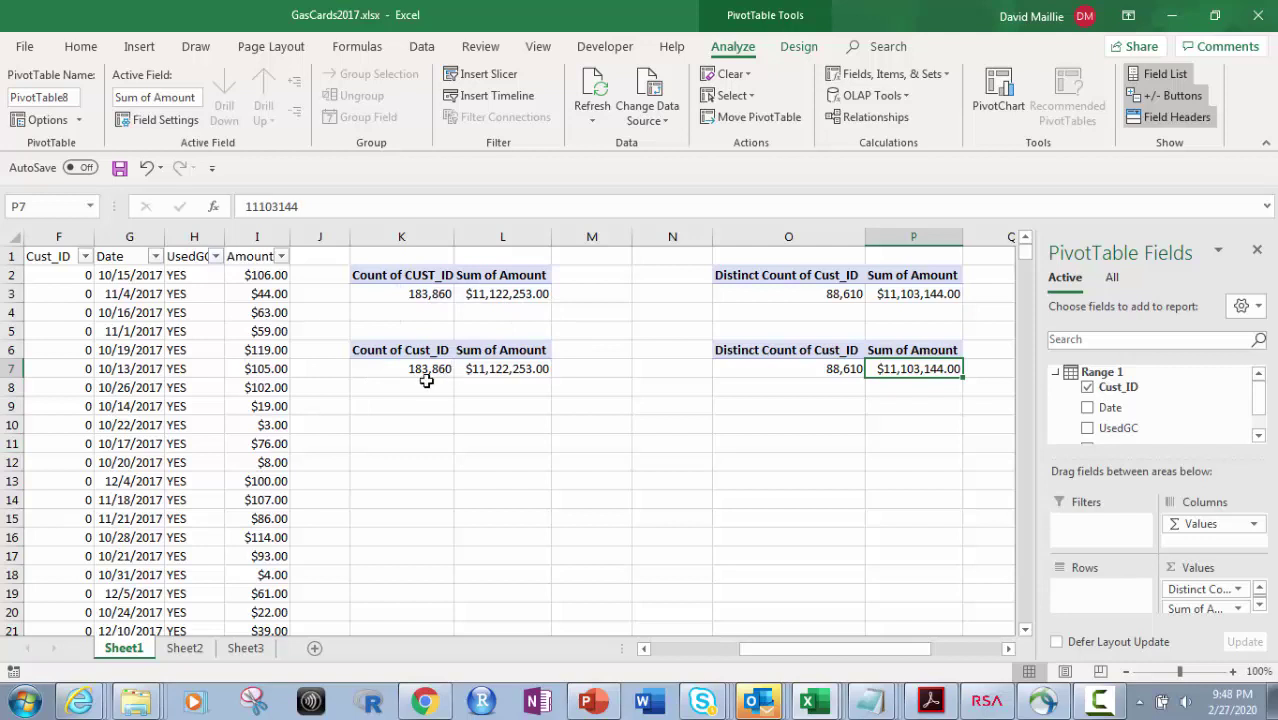
Rename the PivotTable headers in cells K2 and L2 to Transactions and Sales
click(397, 274)
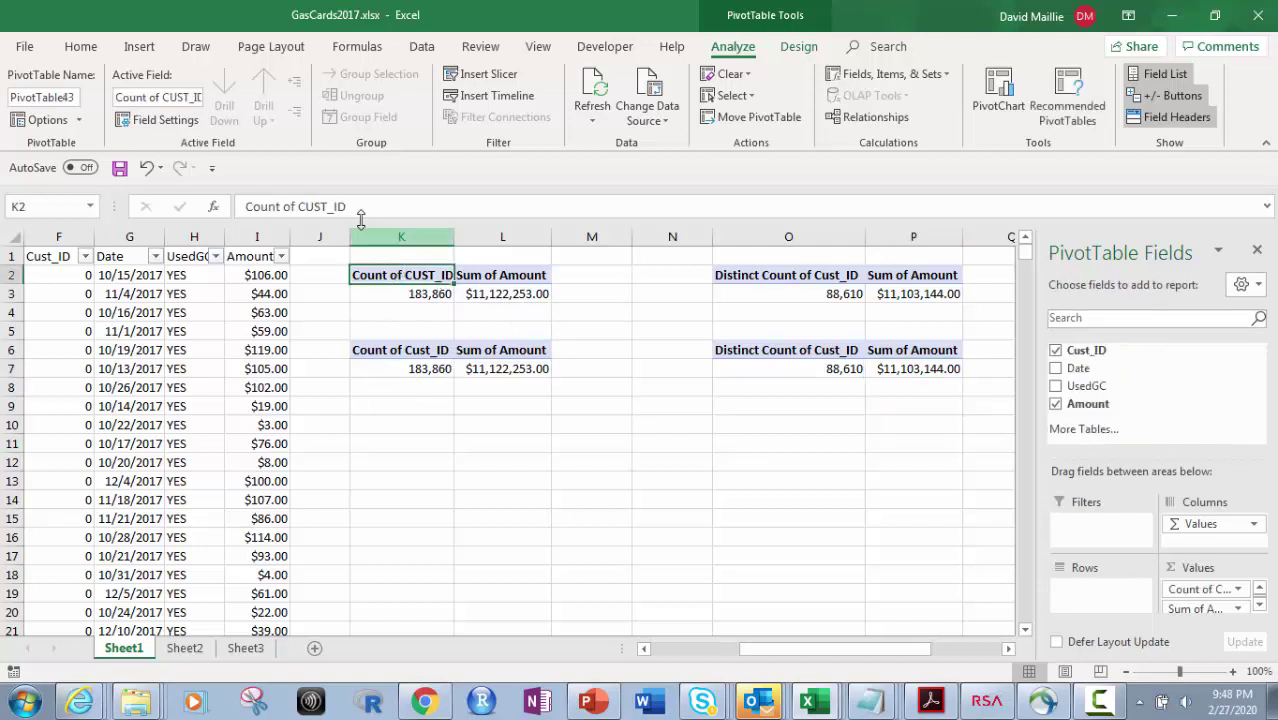
drag(360, 206, 243, 206)
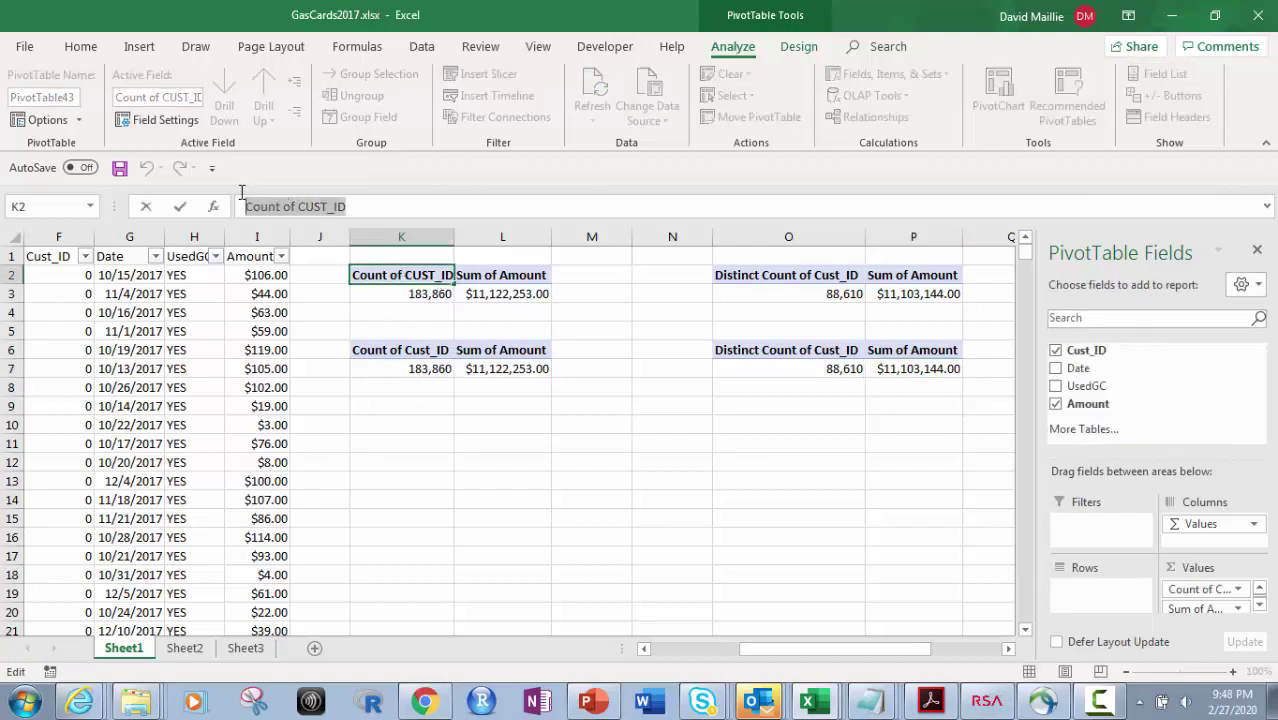
text(Transactions)
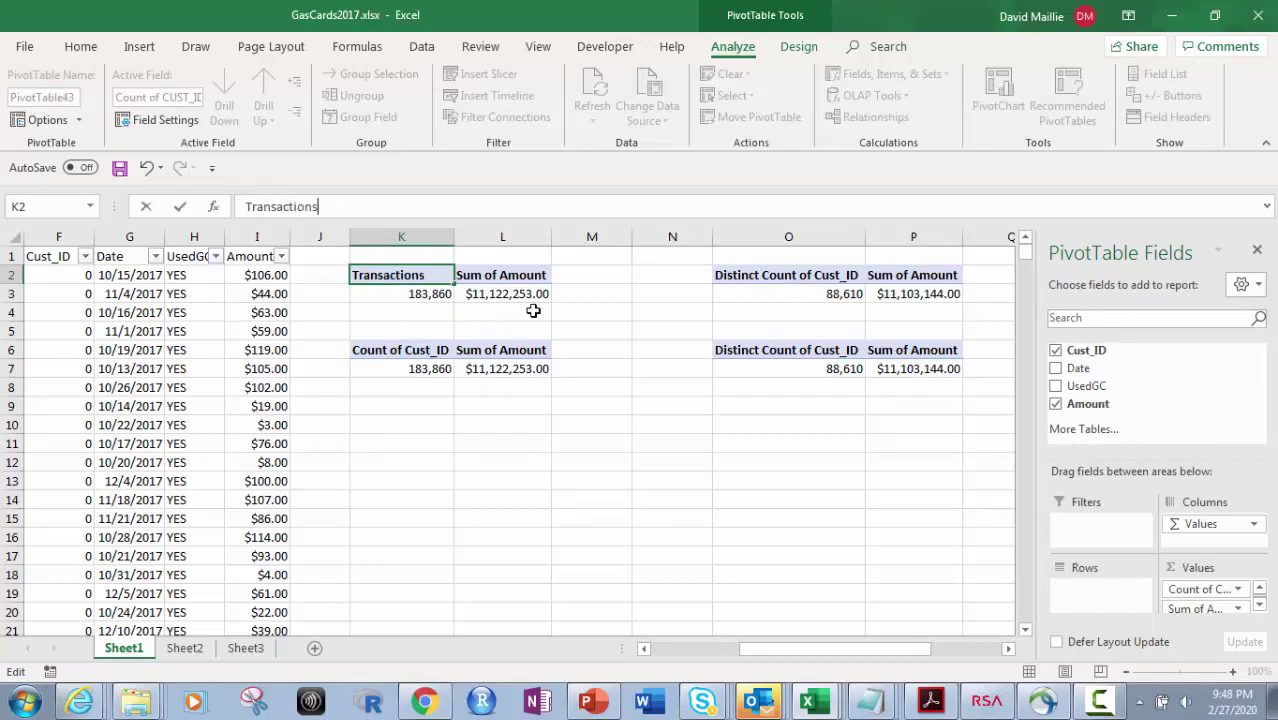
click(505, 271)
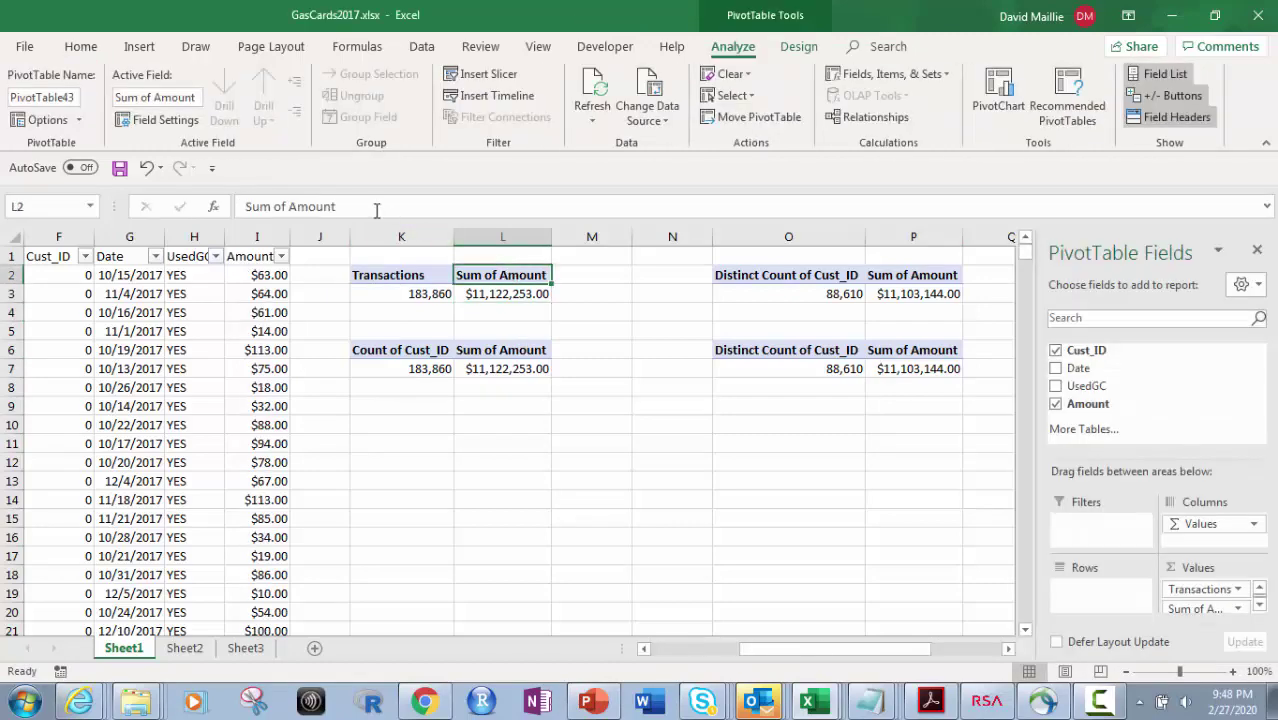
drag(370, 207, 180, 203)
text(Sales)
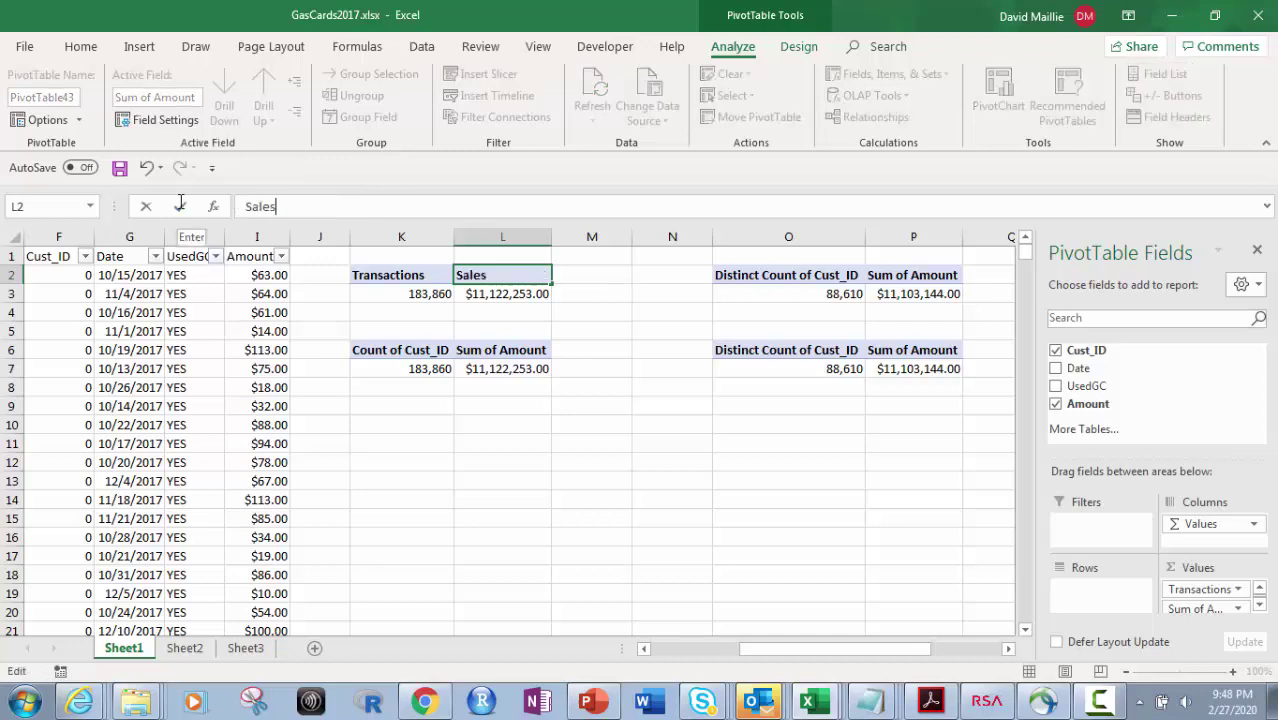
Rename the distinct count header in cell O2 to Unique Cards
click(795, 278)
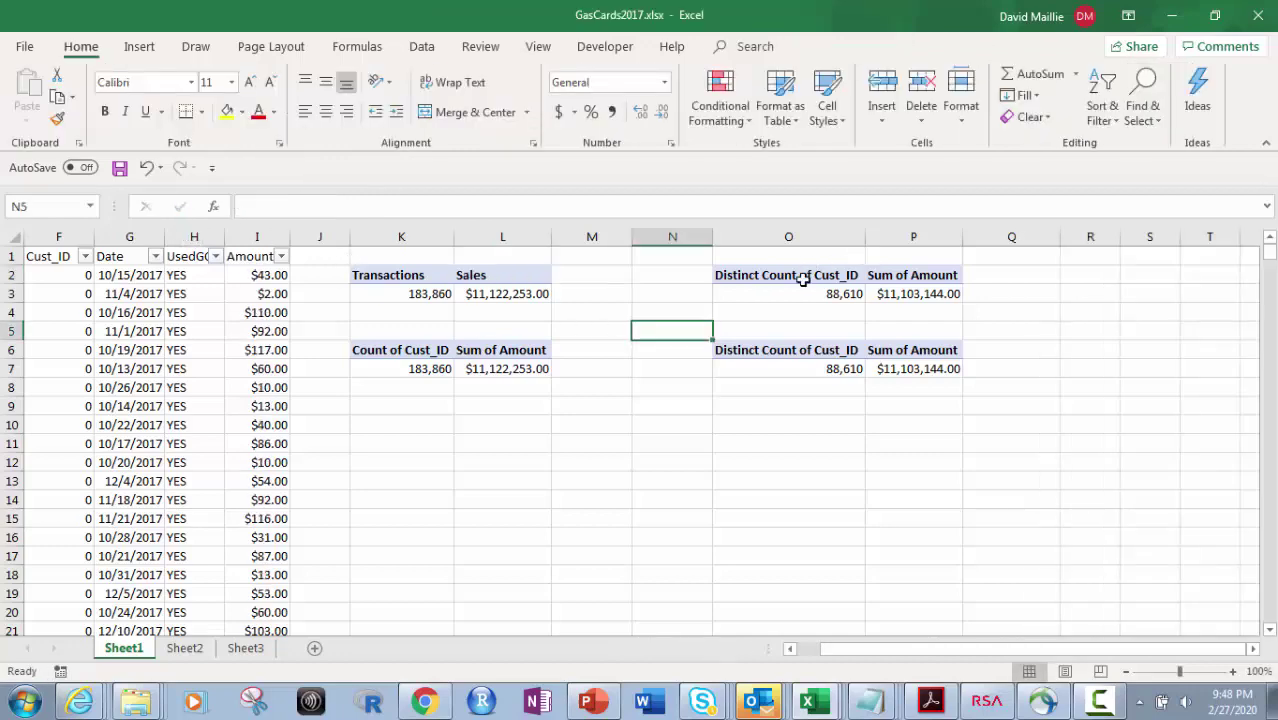
drag(388, 207, 212, 205)
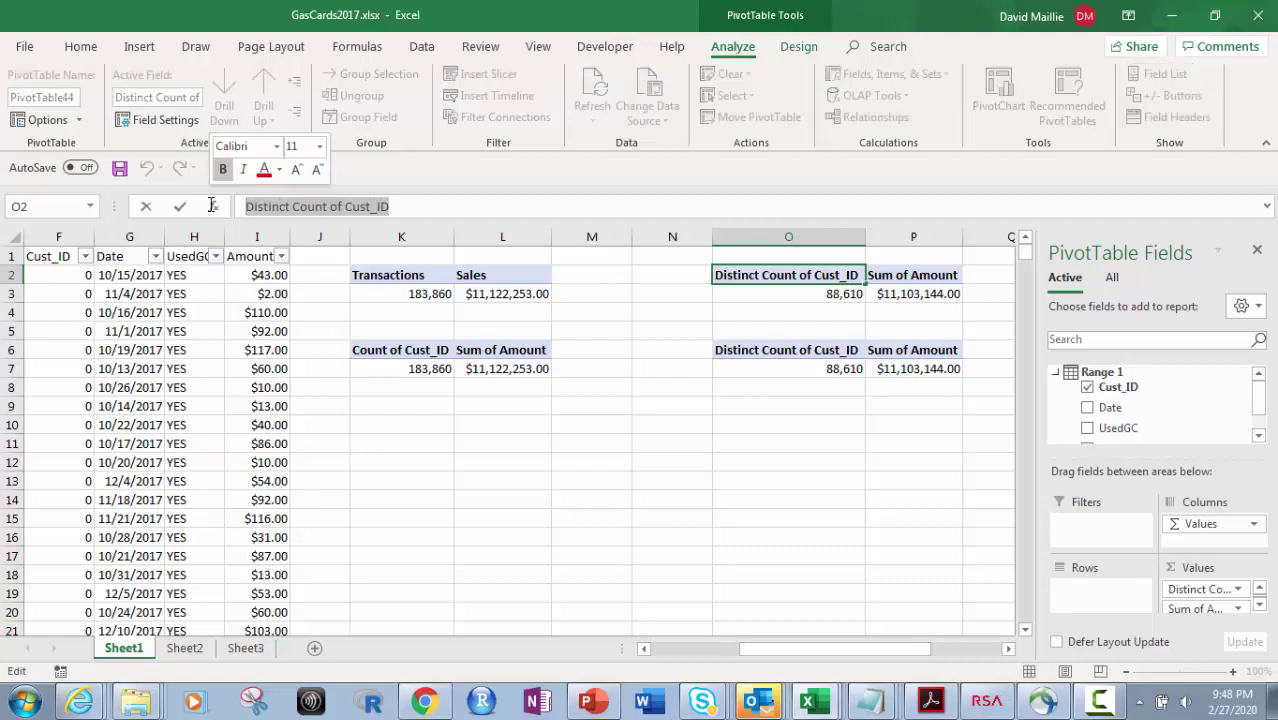
text(Unique Cards)
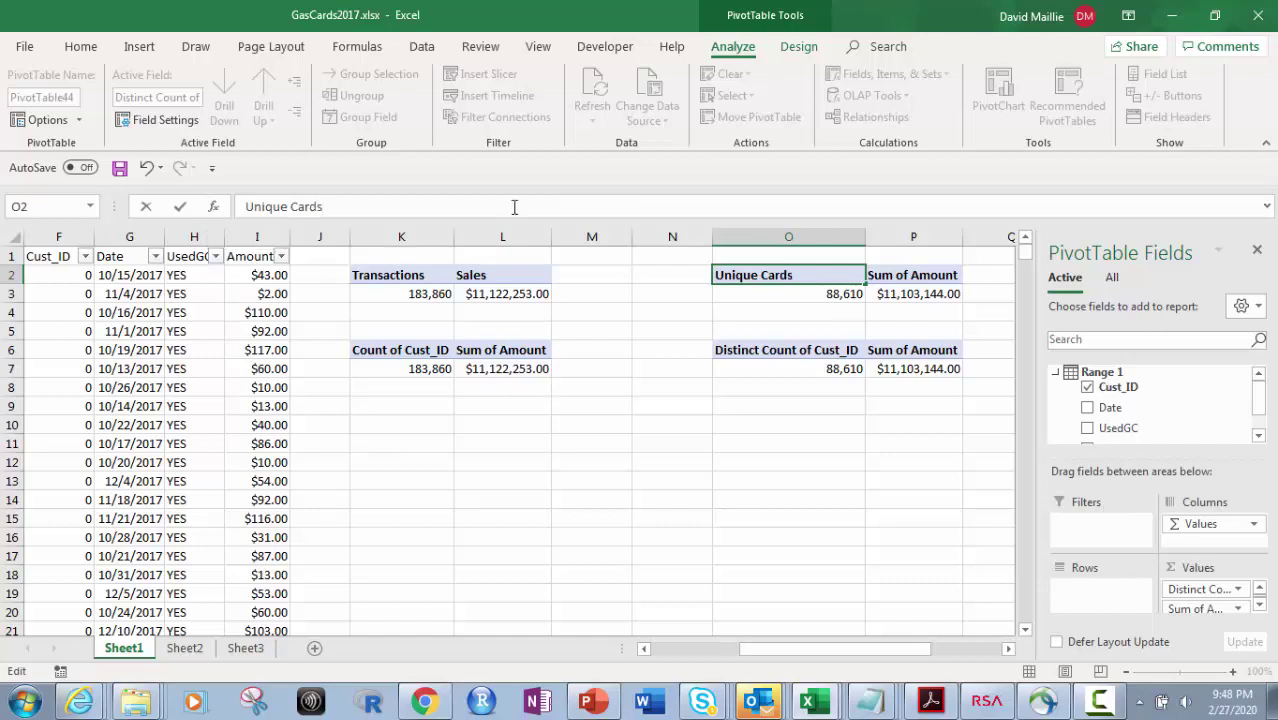
click(759, 290)
click(788, 275)
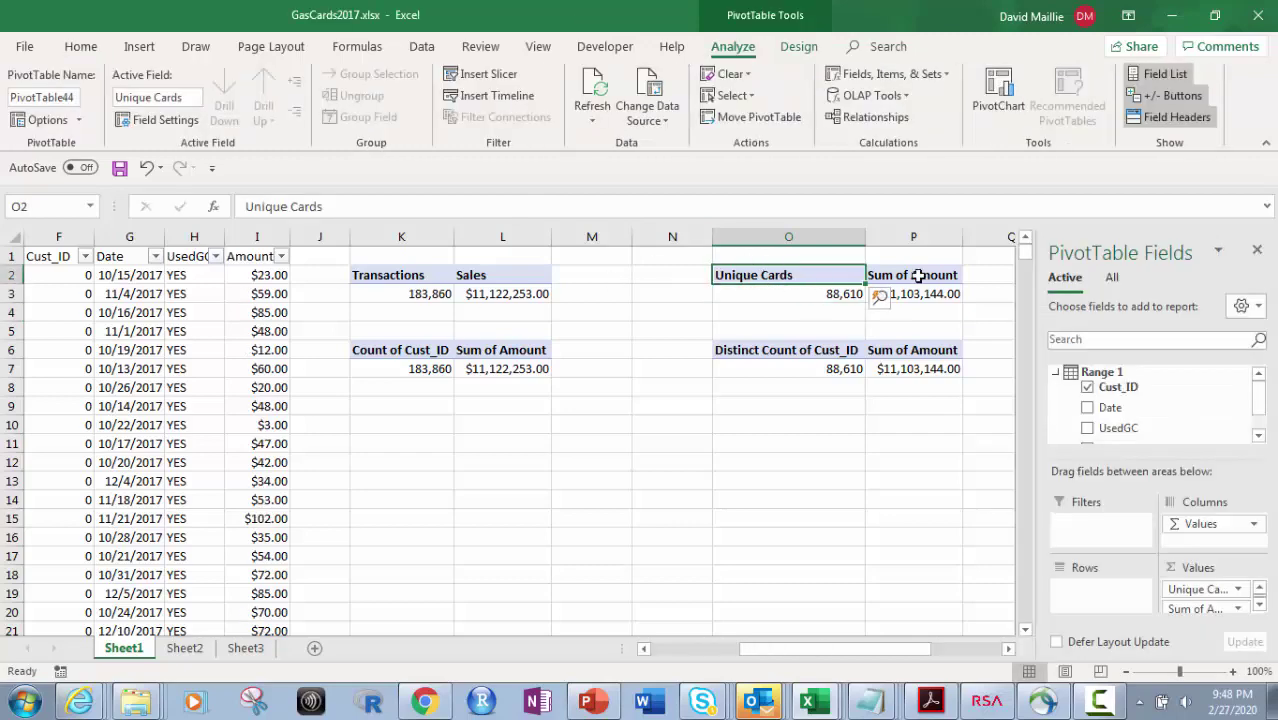
Rename the Sum of Amount header in cell P2 to Sales
click(916, 276)
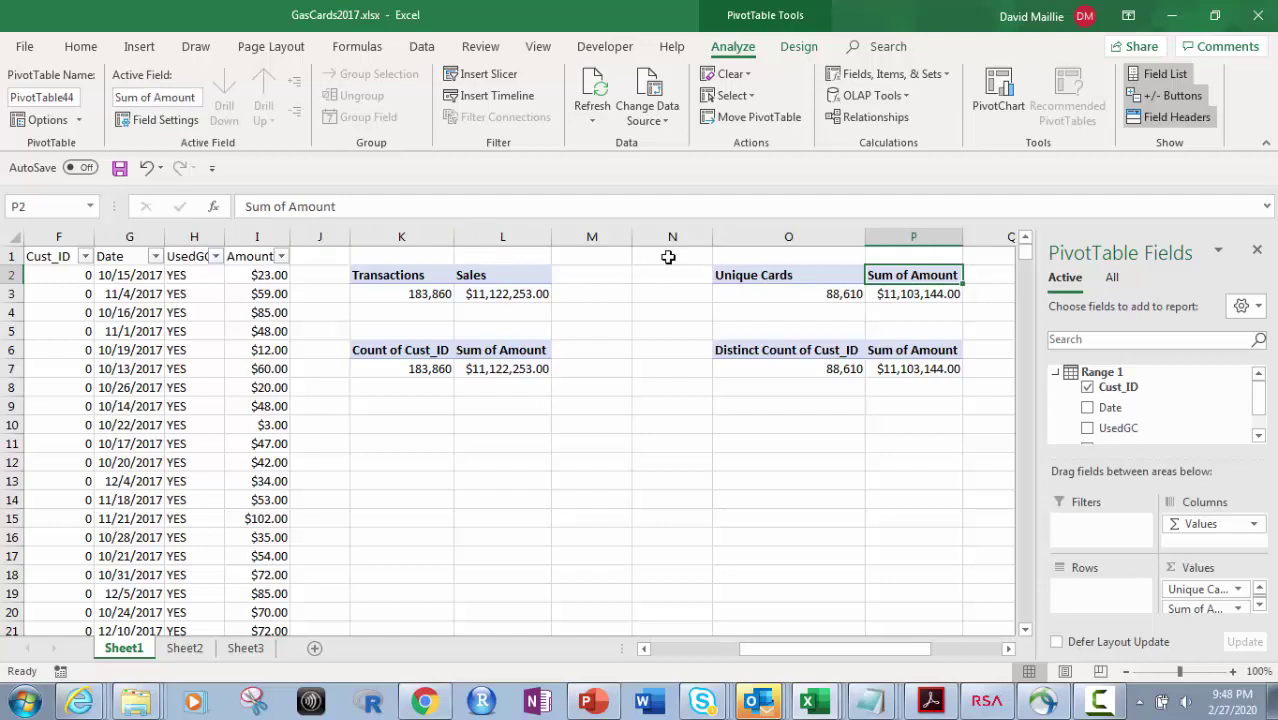
drag(340, 206, 215, 210)
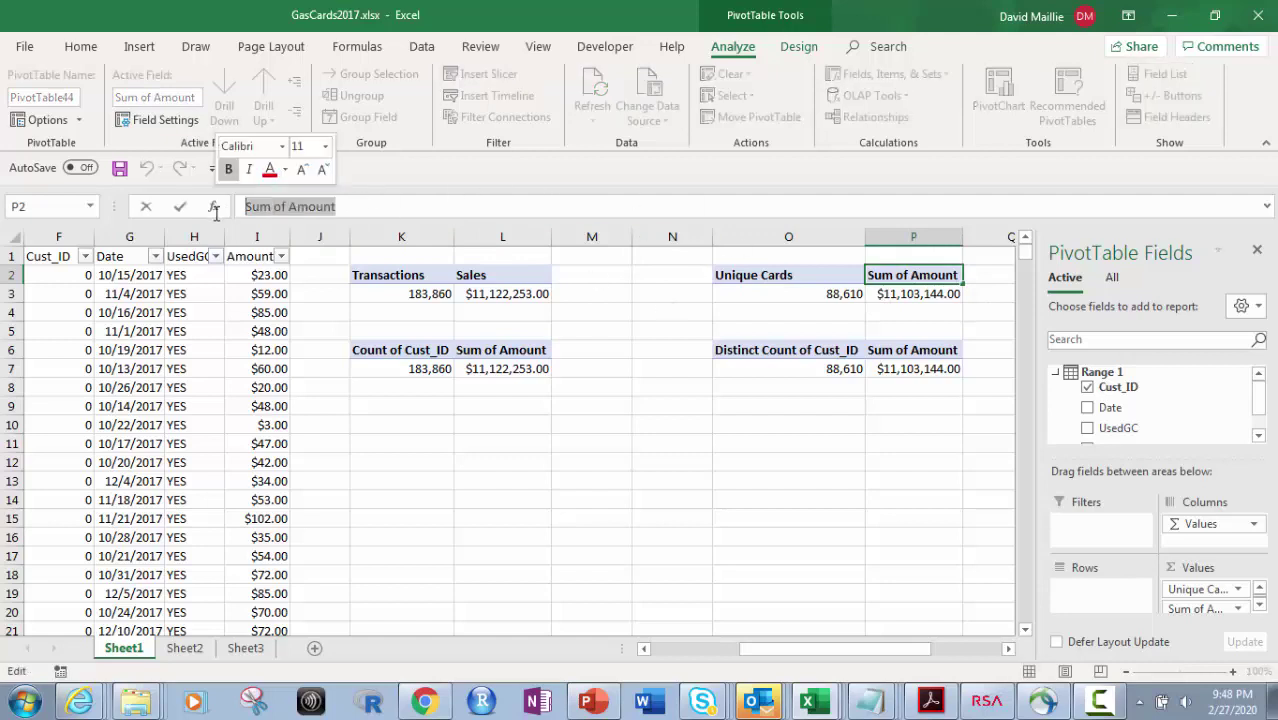
text(Sales)
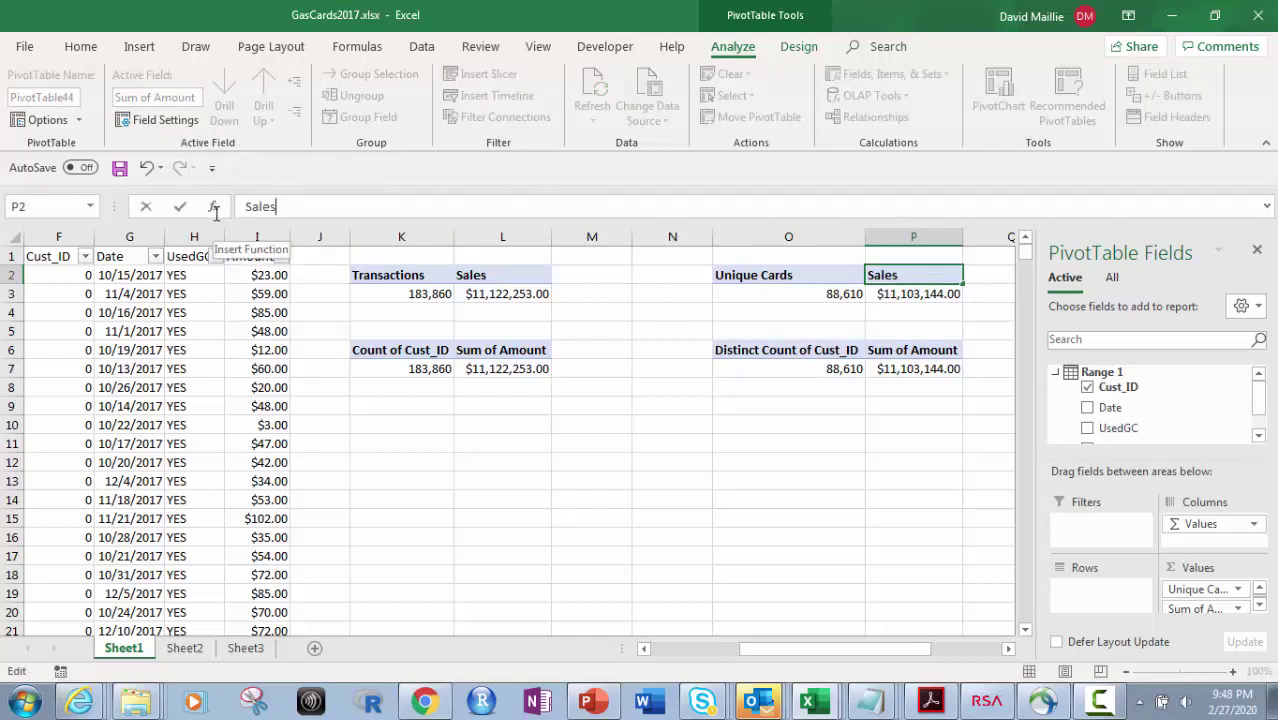
click(644, 440)
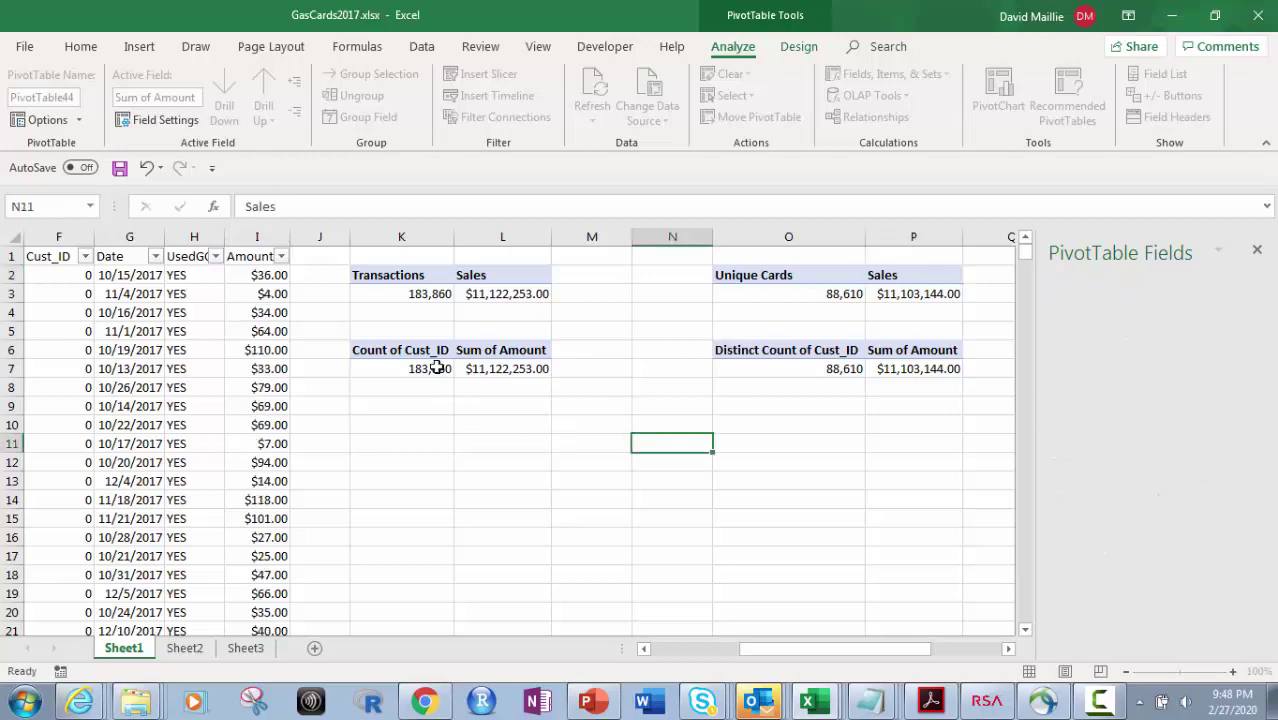
Compare the Transactions value in cell K3 with the Unique Cards and Sales values in cells O3 and P3
click(418, 293)
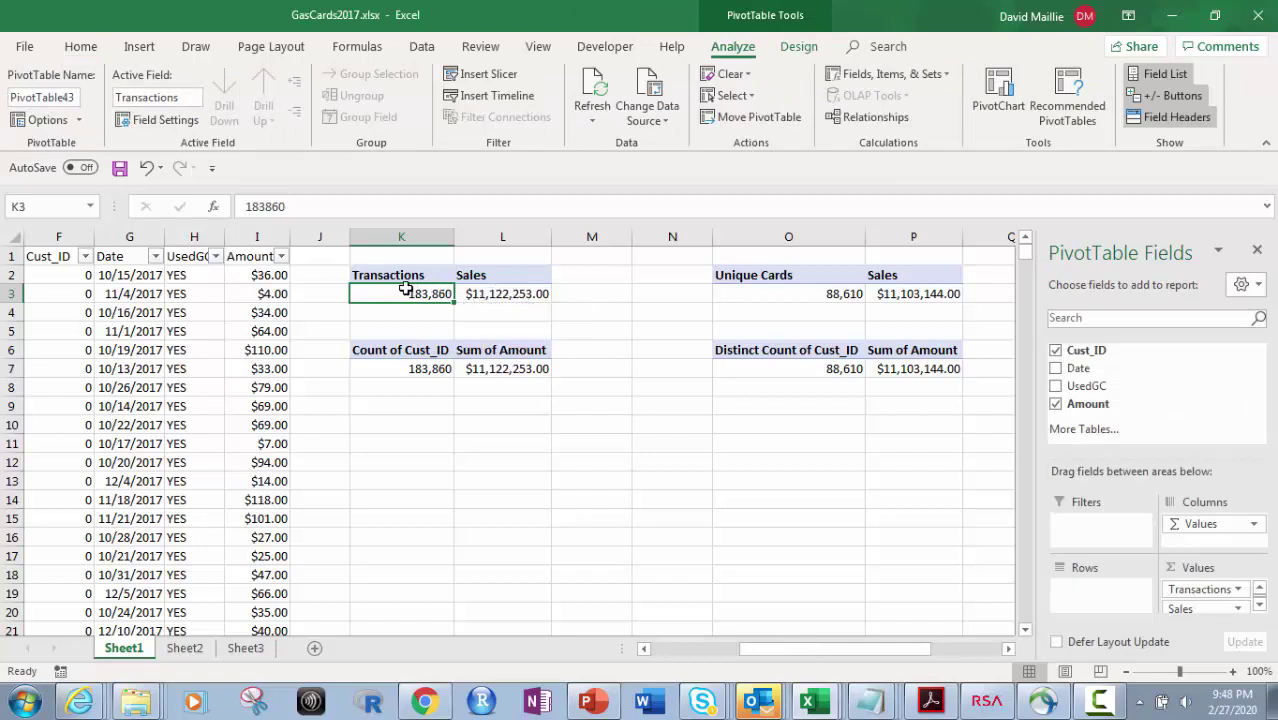
click(828, 296)
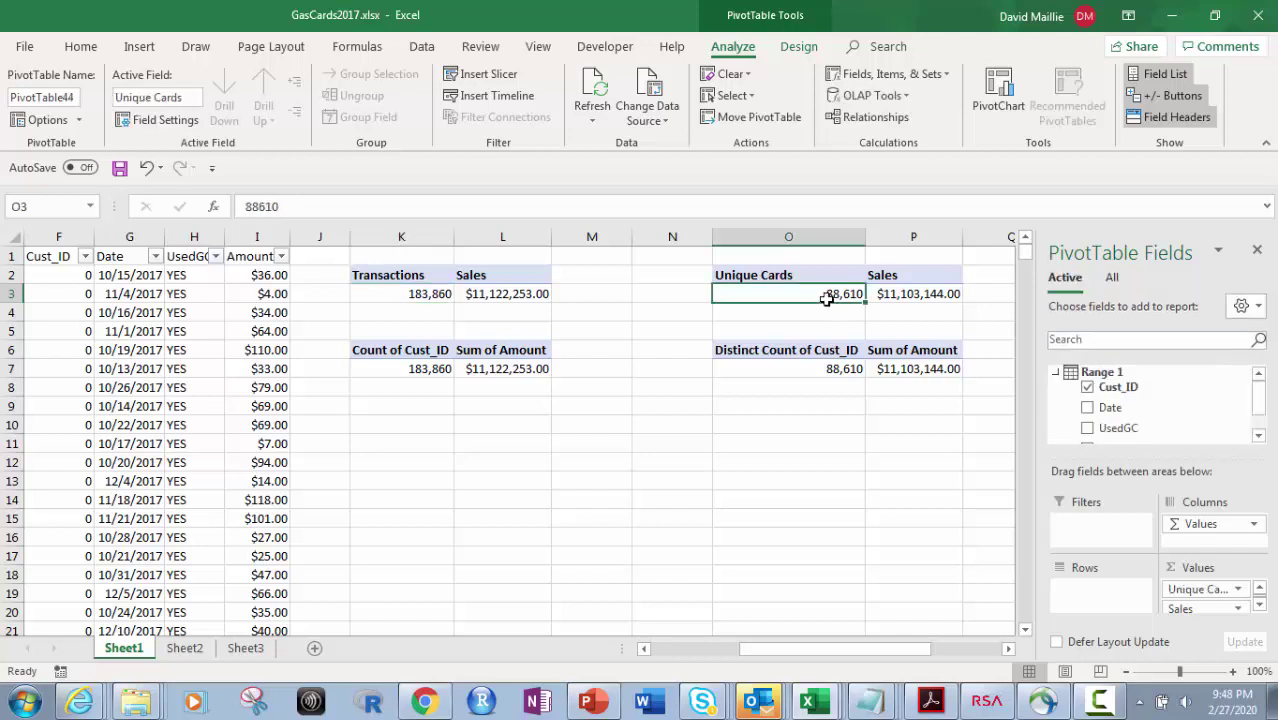
click(905, 293)
click(818, 293)
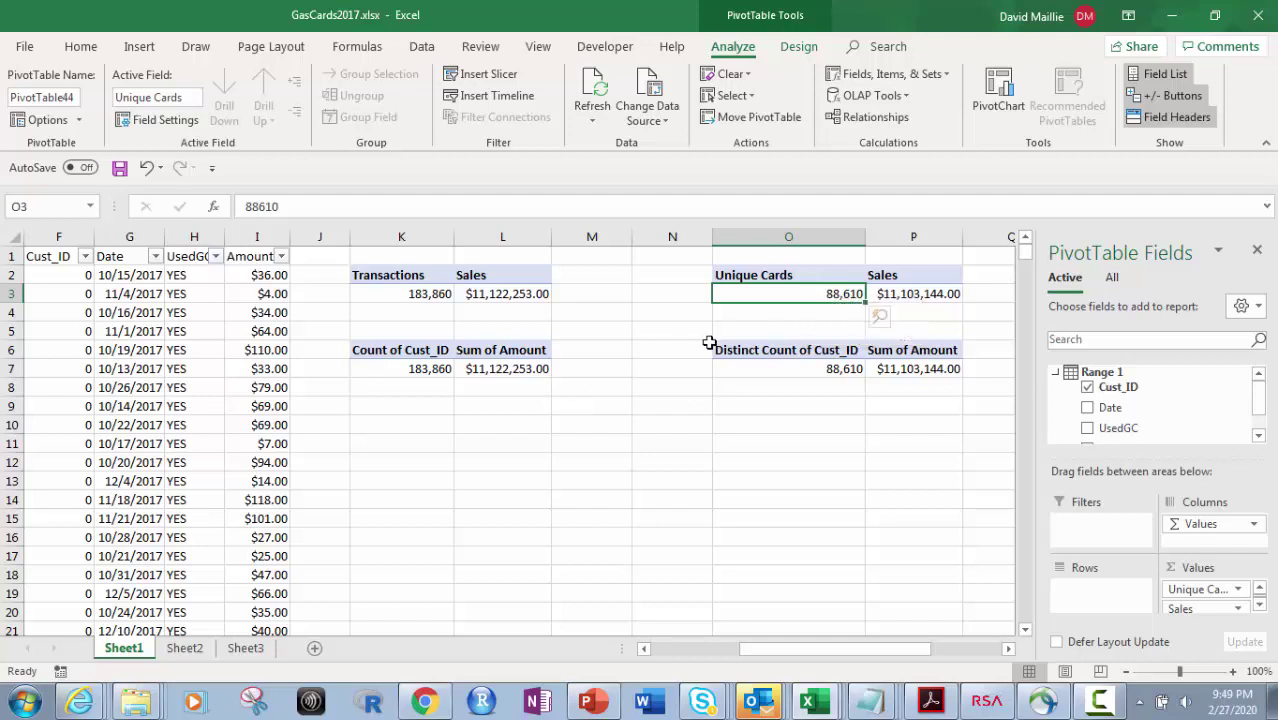
Check which calculation summarizes the Unique Cards field in its value field settings, leaving the settings unchanged
click(740, 278)
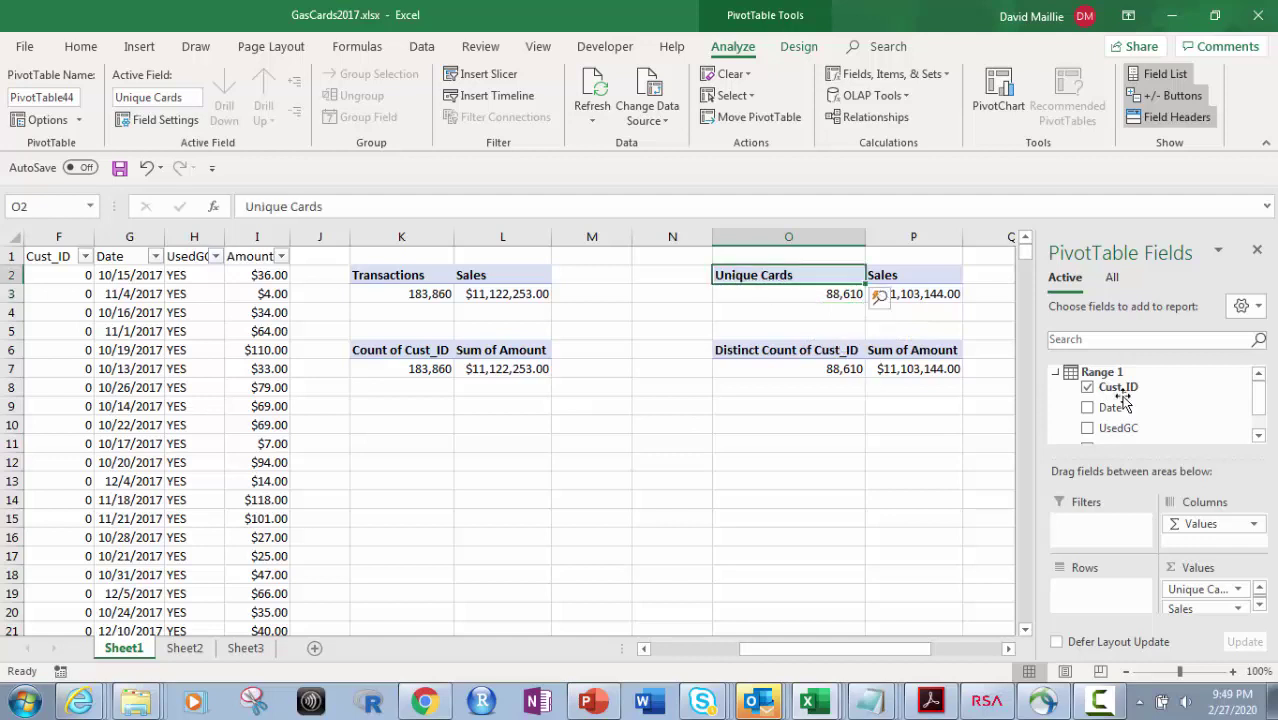
click(824, 293)
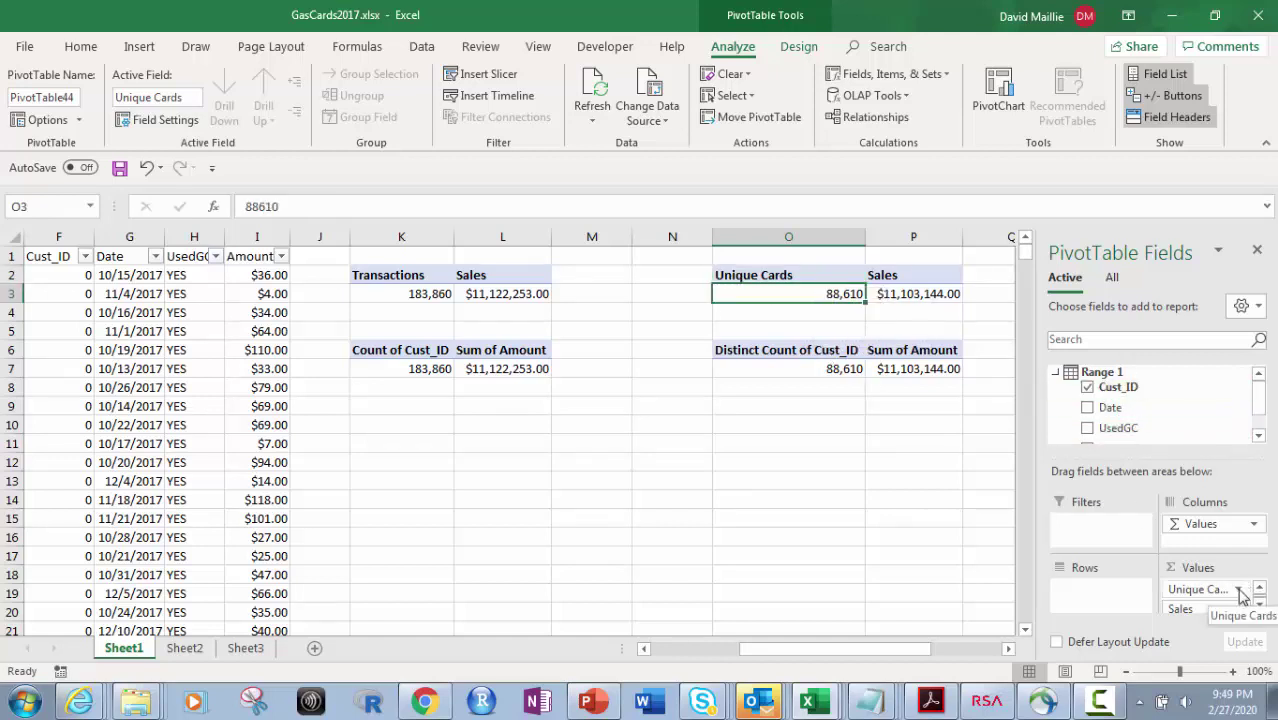
click(1239, 589)
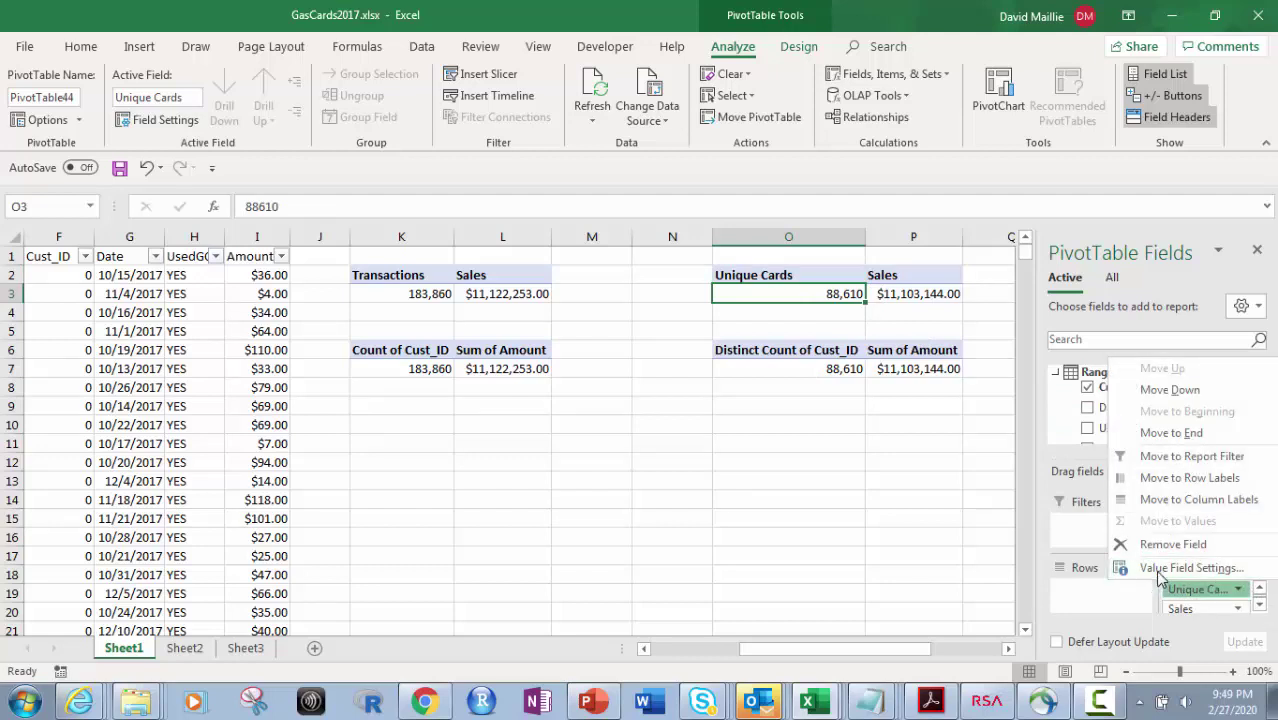
click(1160, 567)
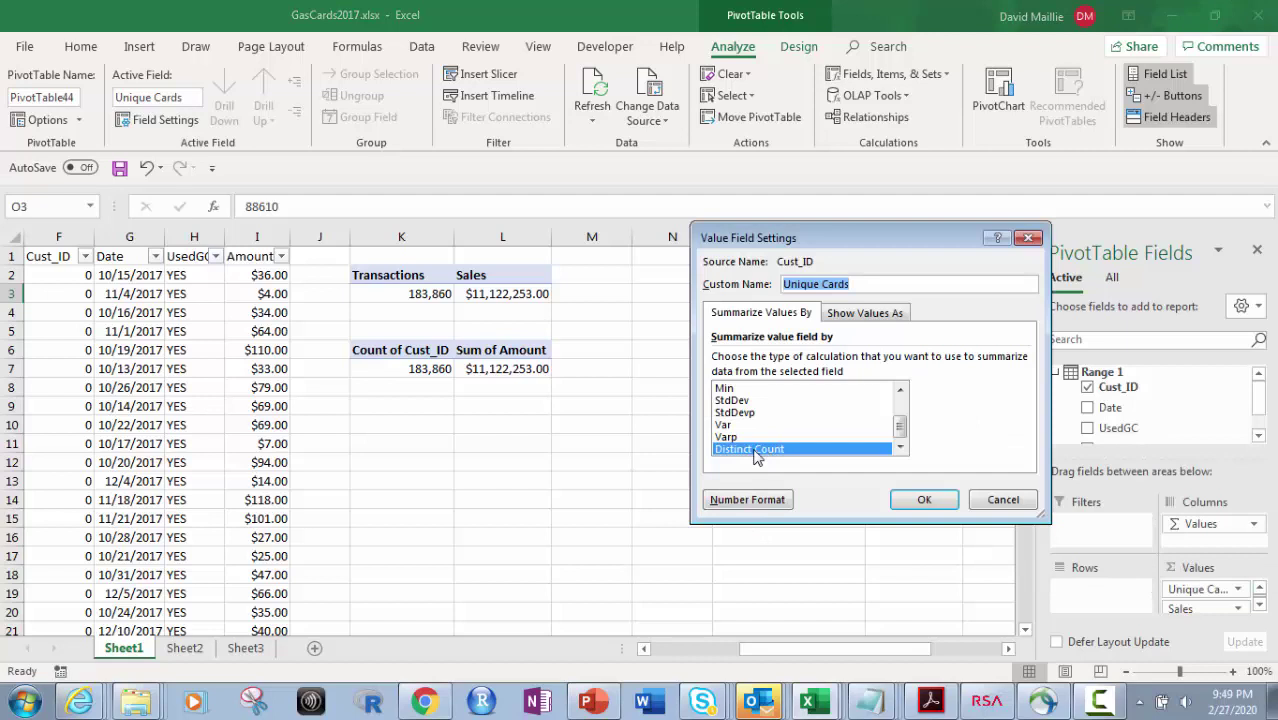
click(1003, 499)
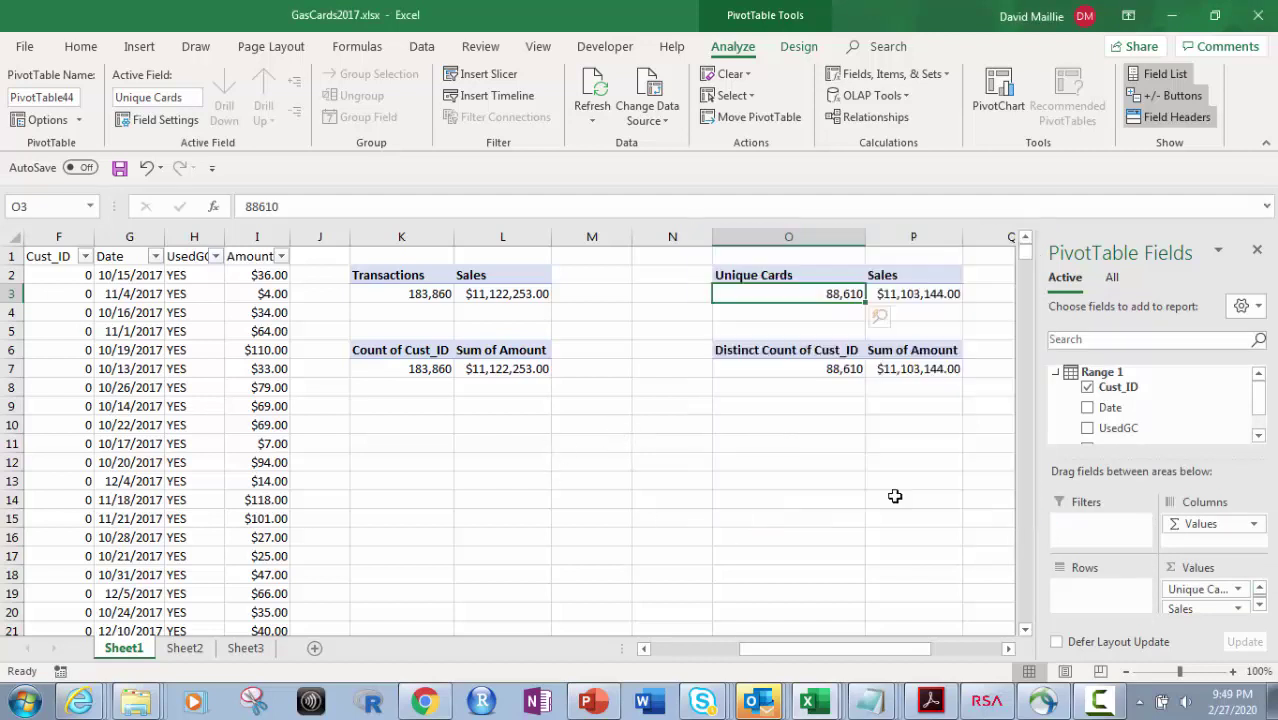
Examine the calculation types available for the Count of Cust_ID field in cell K6, then close its value field settings without changes
click(402, 366)
click(407, 350)
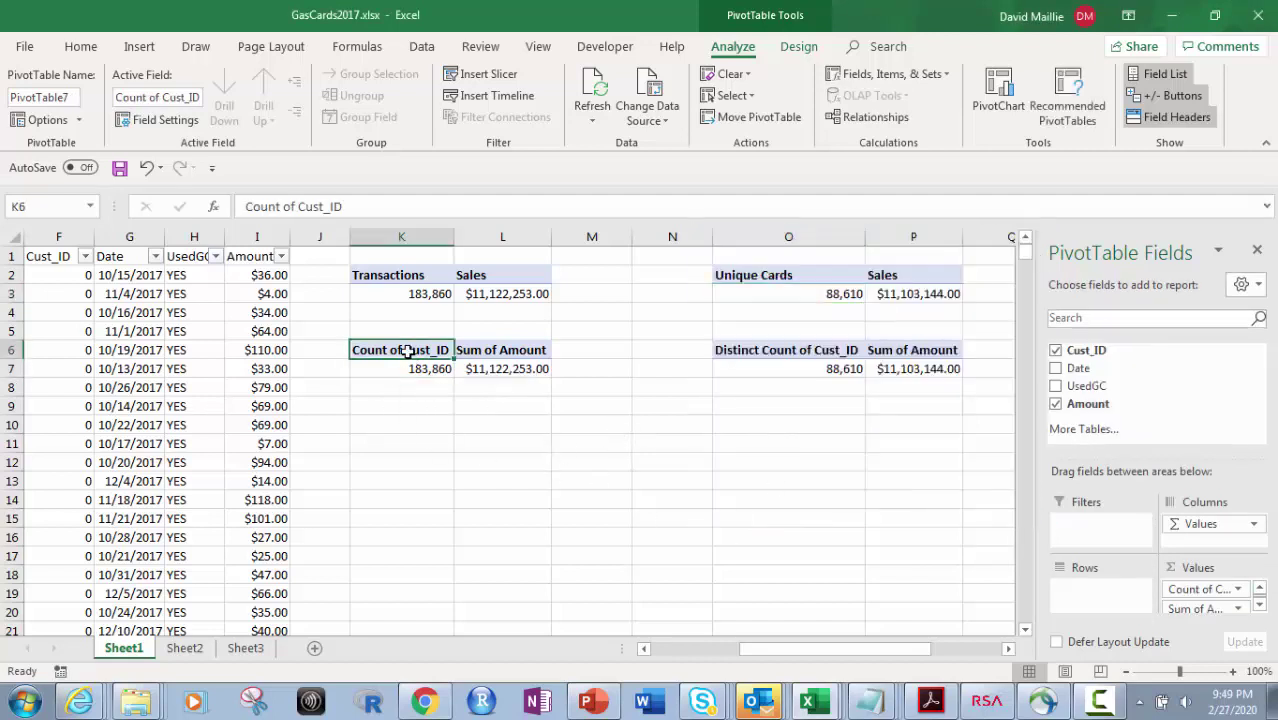
click(1238, 590)
click(1172, 569)
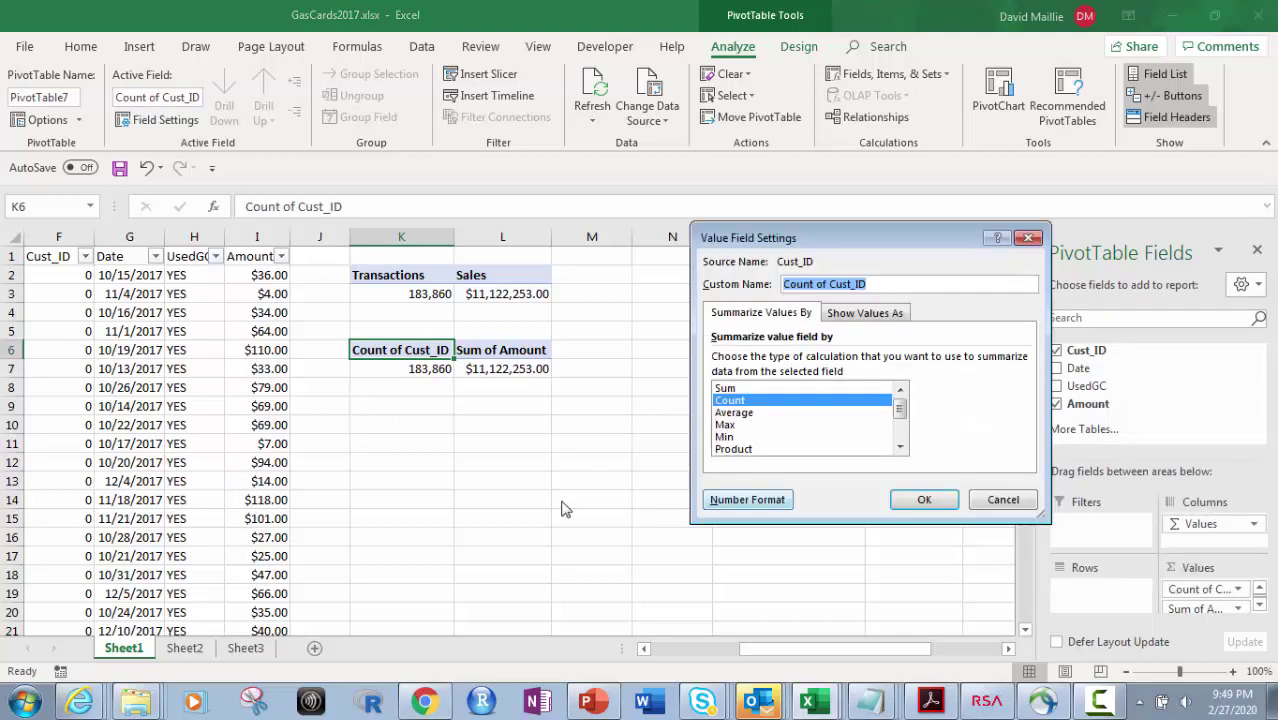
click(900, 425)
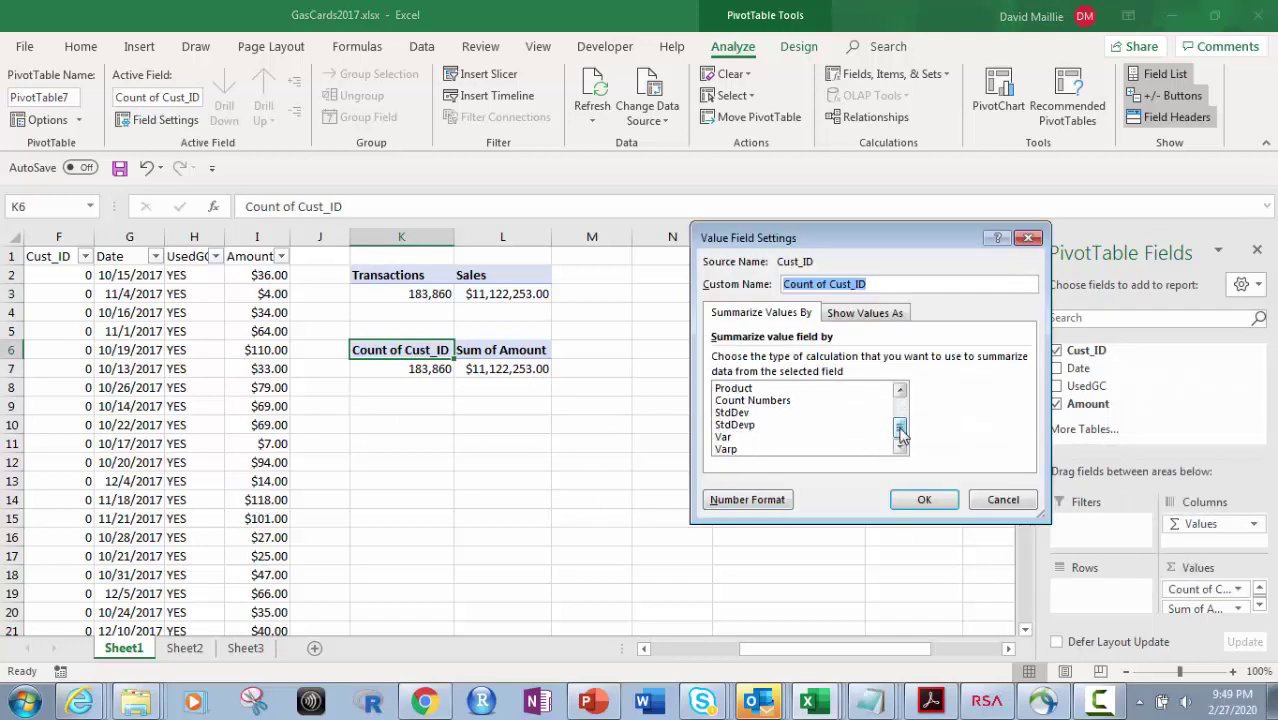
click(1027, 238)
Select the distinct count value in cell O7 to inspect its PivotTable fields
click(840, 372)
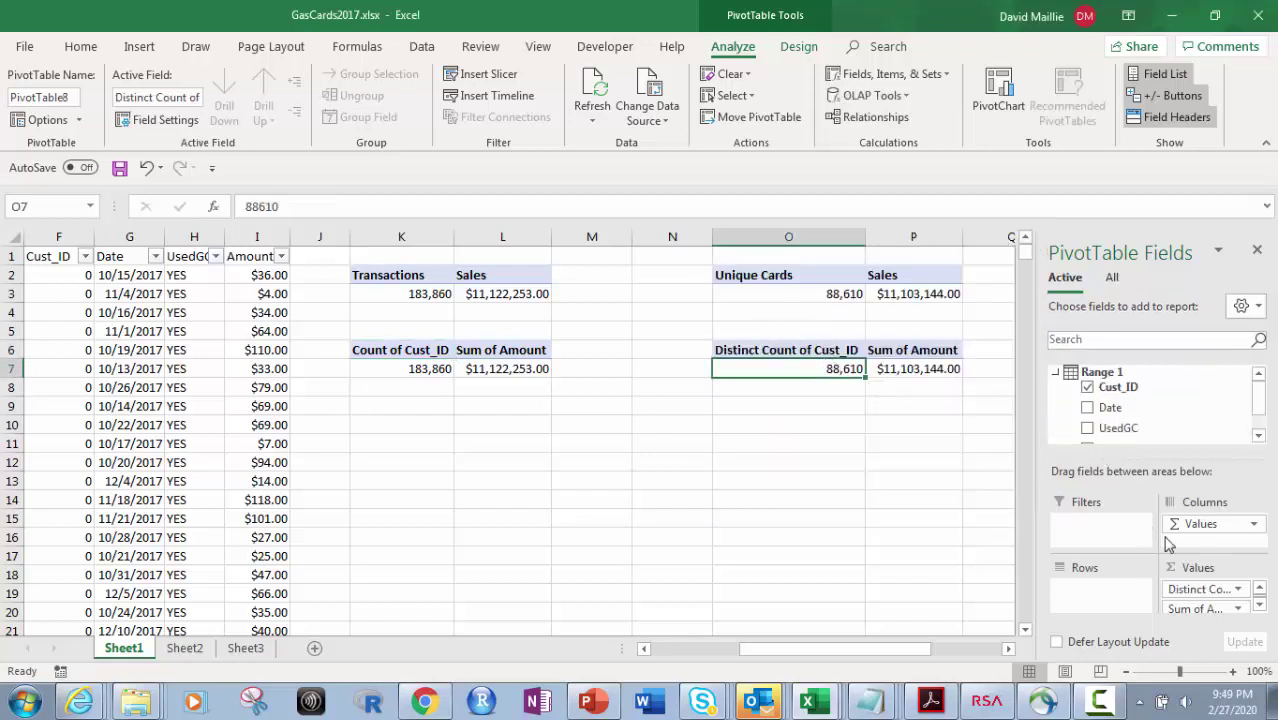